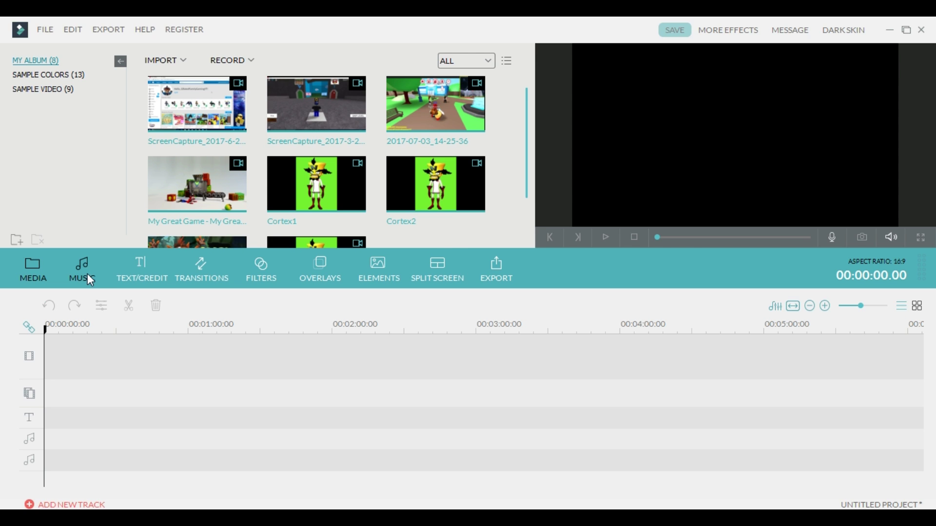
{"action": "left_click", "coordinate": [168, 64]}
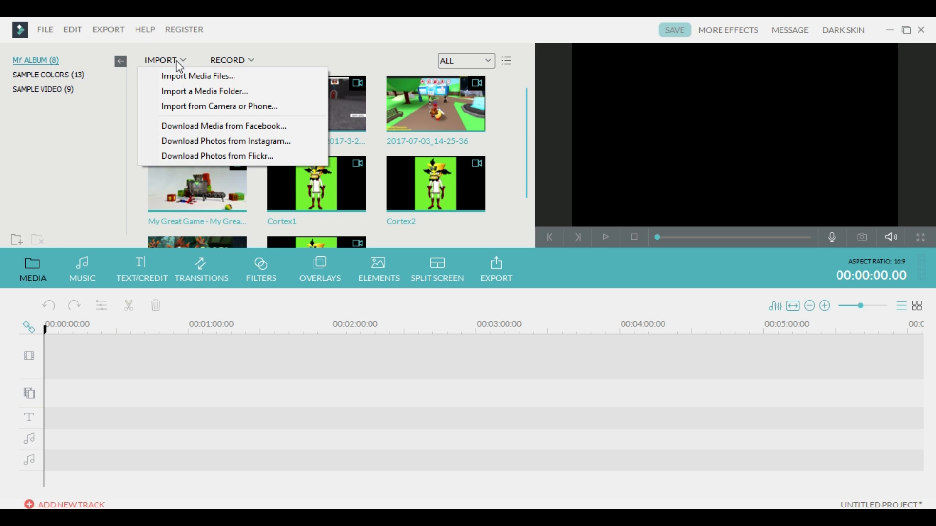
{"action": "left_click", "coordinate": [185, 78]}
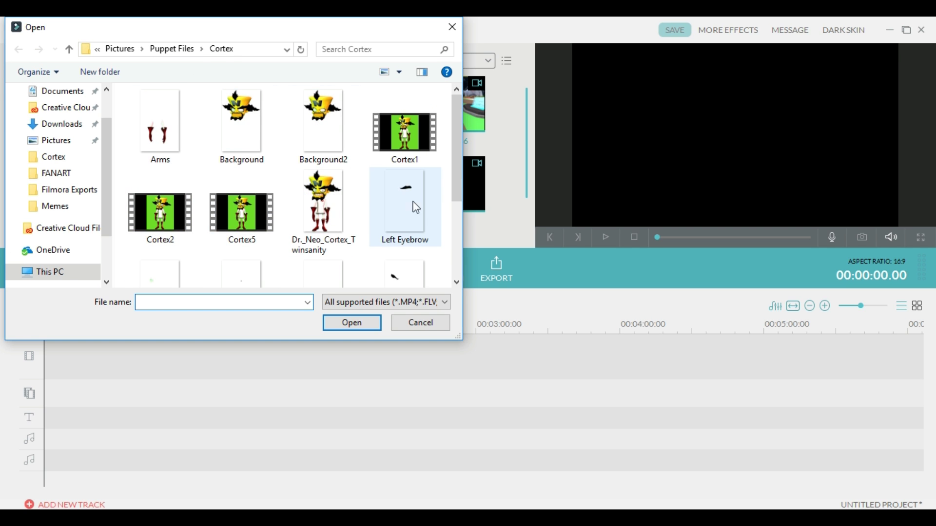
{"action": "mouse_move", "coordinate": [459, 195]}
{"action": "left_mouse_down"}
{"action": "mouse_move", "coordinate": [452, 248]}
{"action": "mouse_move", "coordinate": [454, 183]}
{"action": "left_mouse_up"}
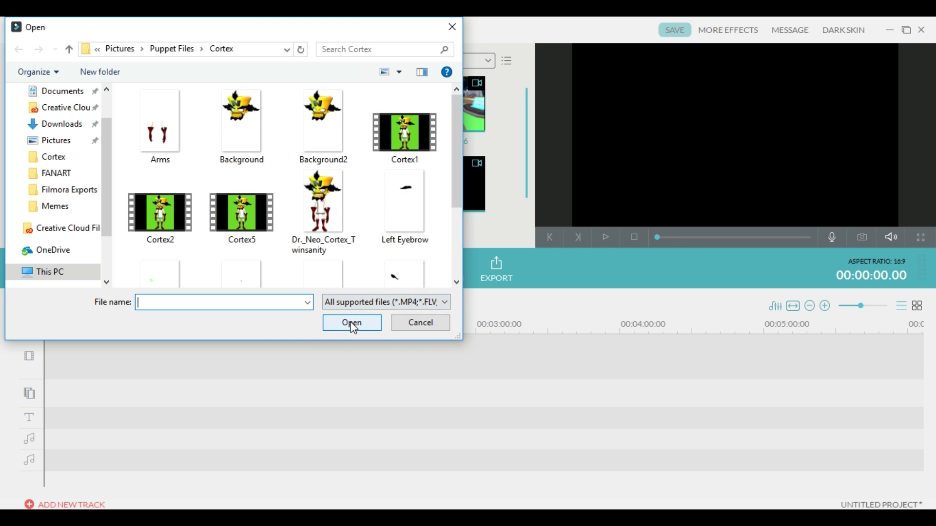
{"action": "left_click", "coordinate": [420, 322]}
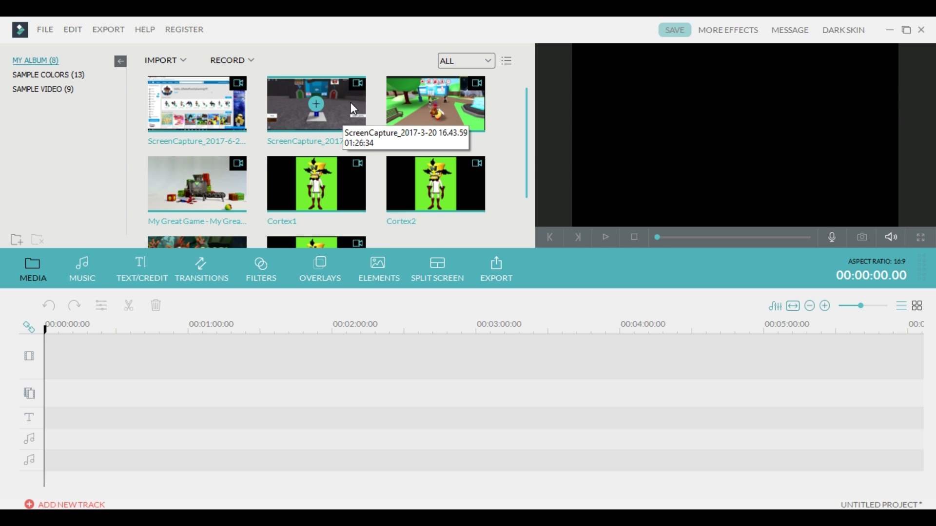
- Place the My Great Game clip from the album at the start of the main video track
{"action": "left_click_drag", "start_coordinate": [227, 196], "coordinate": [221, 164]}
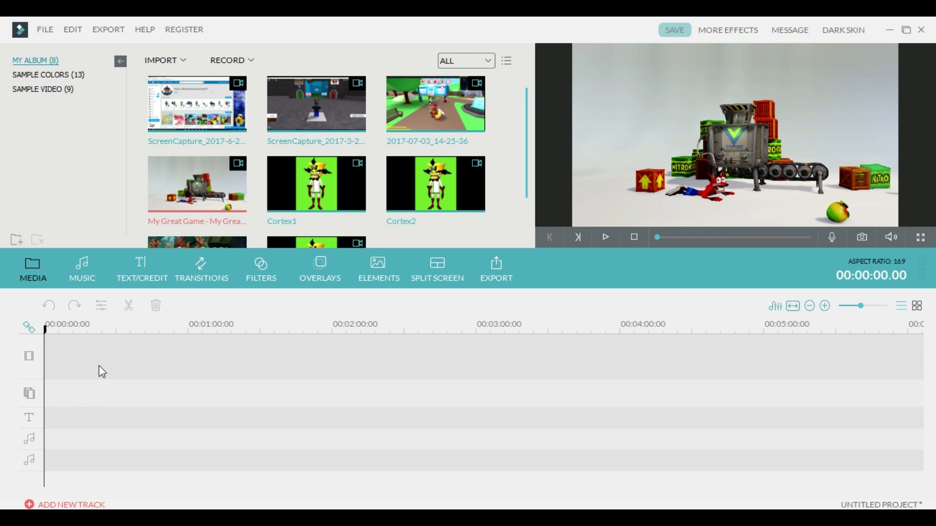
{"action": "left_click", "coordinate": [232, 200]}
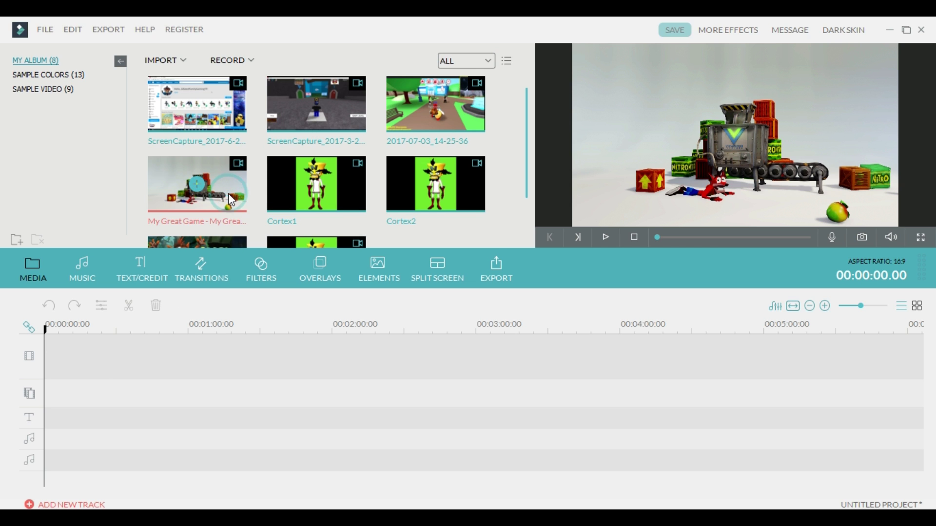
{"action": "left_click", "coordinate": [604, 239]}
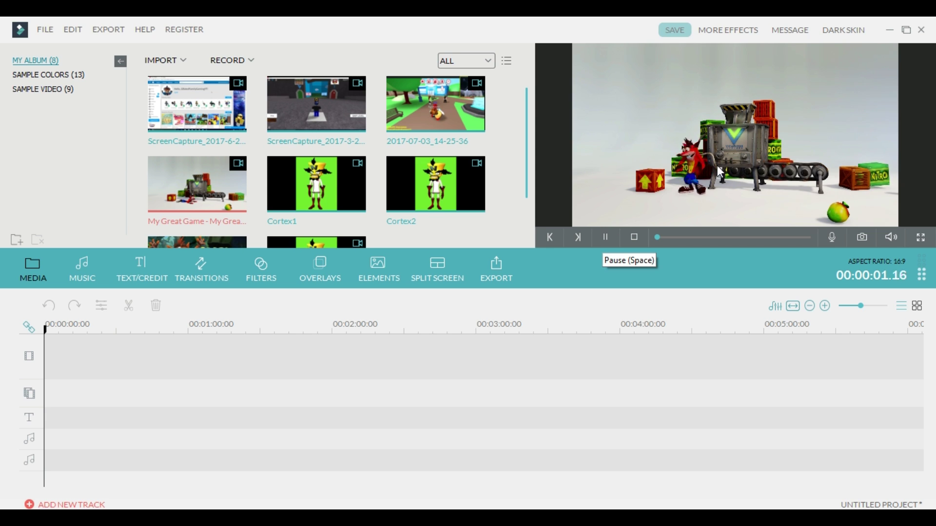
{"action": "left_click", "coordinate": [606, 237]}
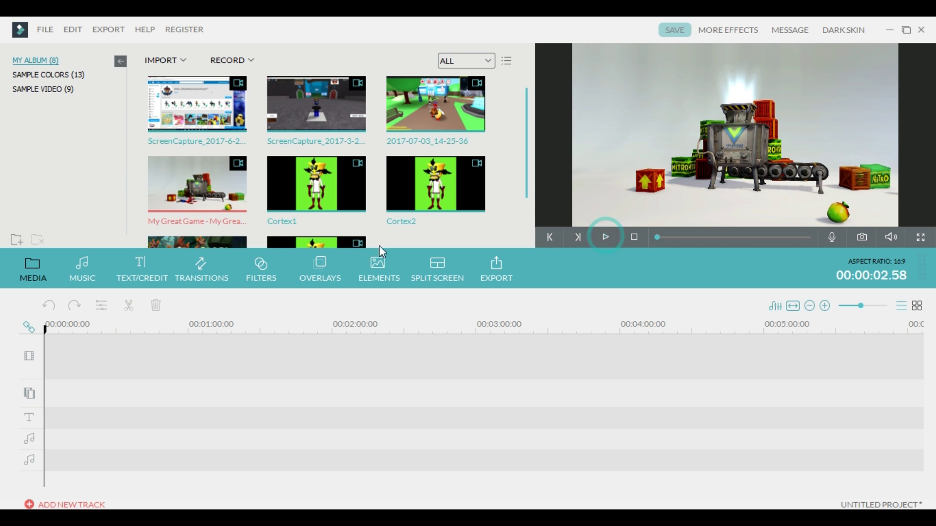
{"action": "left_click", "coordinate": [197, 186]}
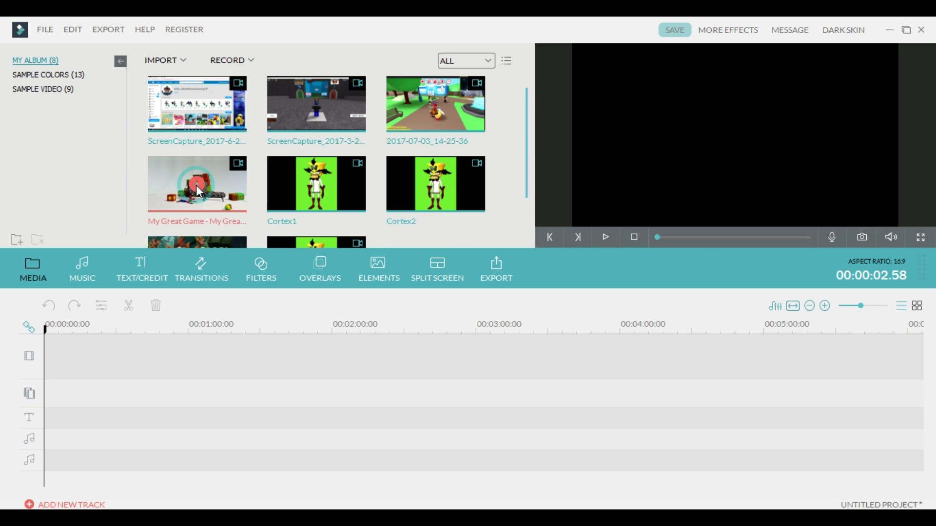
{"action": "left_click_drag", "start_coordinate": [184, 242], "coordinate": [102, 368]}
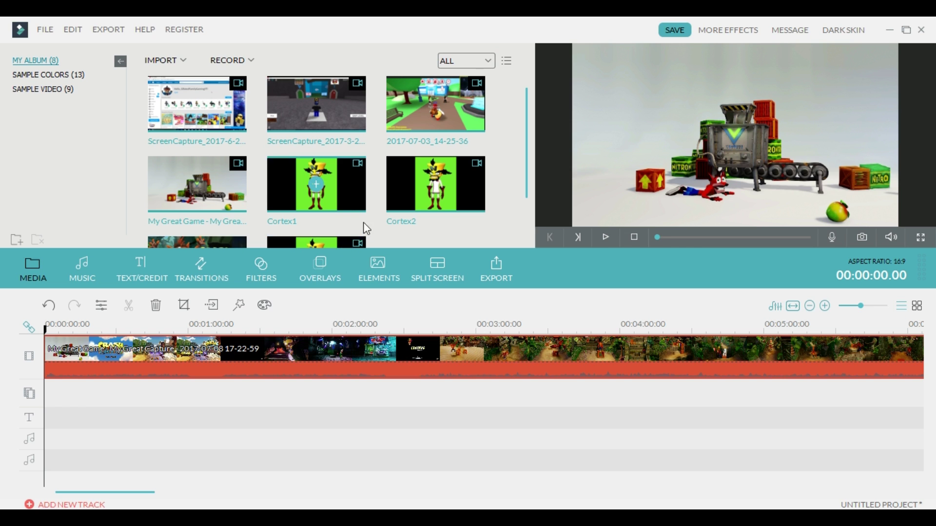
- Place the Cortex1 clip on the overlay track directly beneath the gameplay video, starting at 00:00:00
{"action": "left_click_drag", "start_coordinate": [351, 197], "coordinate": [61, 402]}
{"action": "left_click_drag", "start_coordinate": [356, 184], "coordinate": [53, 404]}
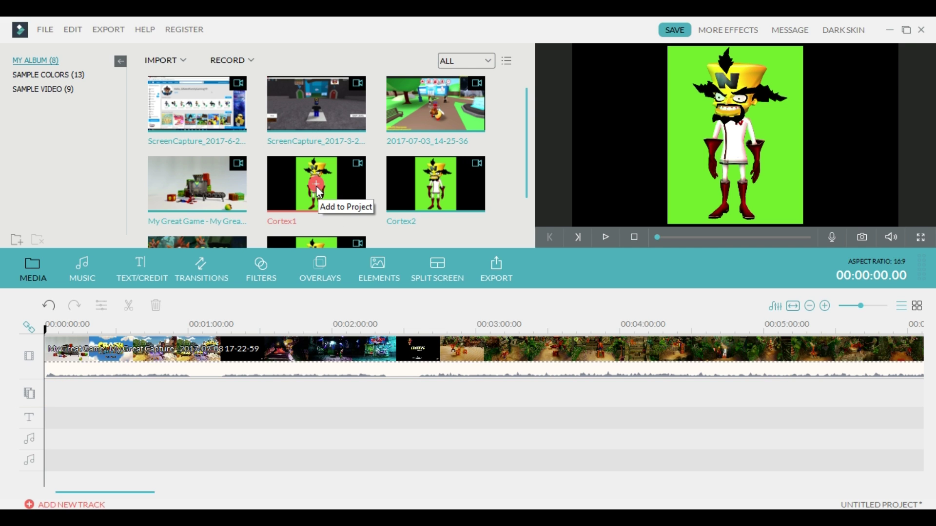
{"action": "left_click_drag", "start_coordinate": [861, 307], "coordinate": [850, 307]}
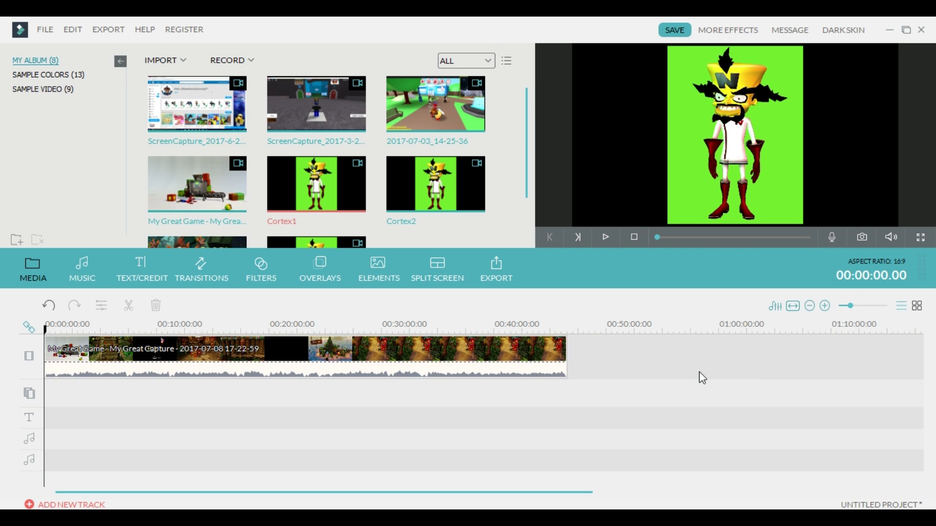
{"action": "left_click_drag", "start_coordinate": [851, 306], "coordinate": [888, 312]}
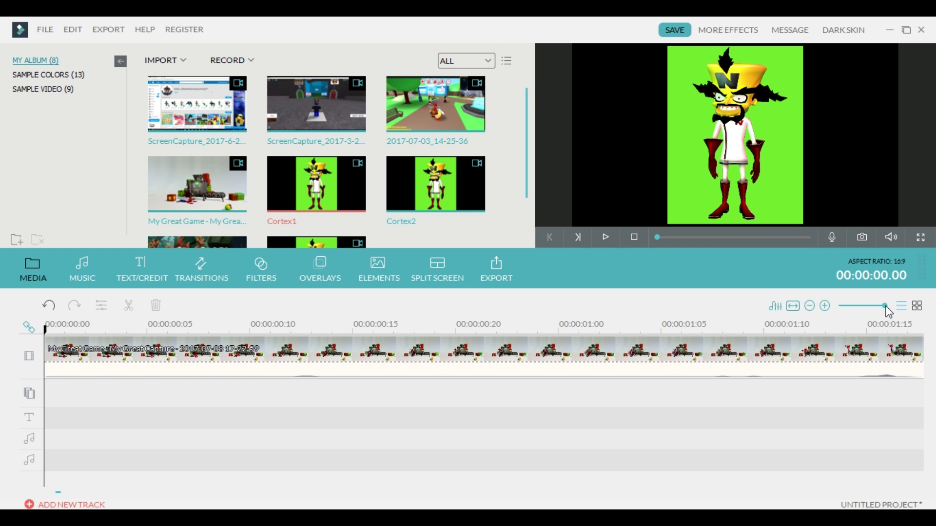
{"action": "left_click_drag", "start_coordinate": [887, 309], "coordinate": [849, 309]}
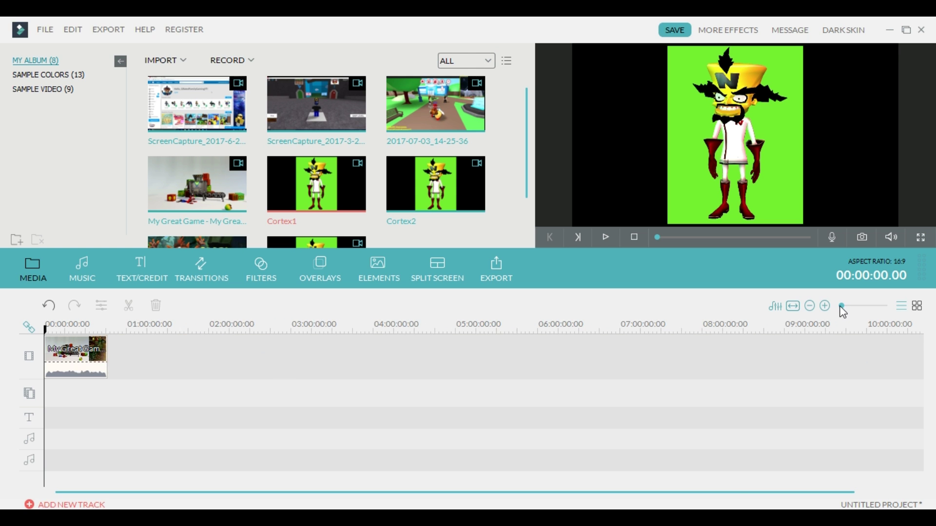
{"action": "left_click", "coordinate": [849, 307]}
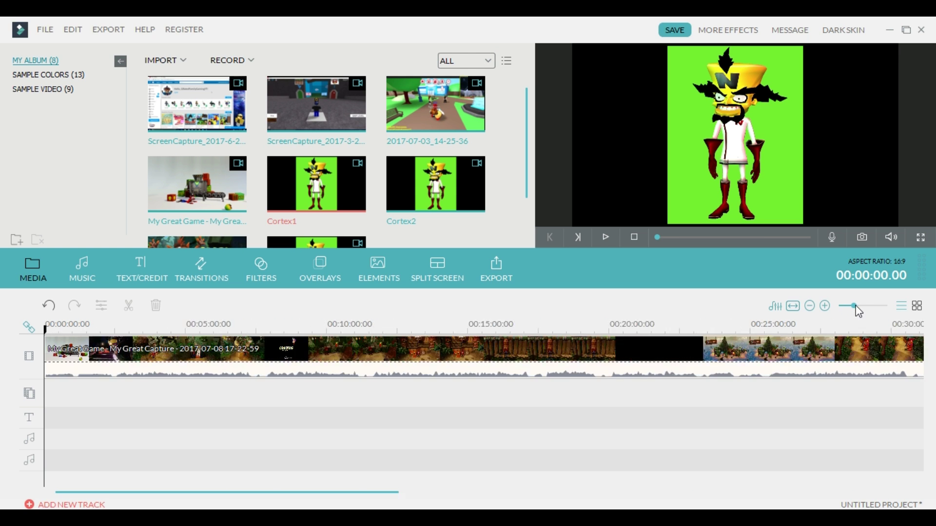
{"action": "left_click", "coordinate": [809, 306]}
{"action": "left_click", "coordinate": [811, 307]}
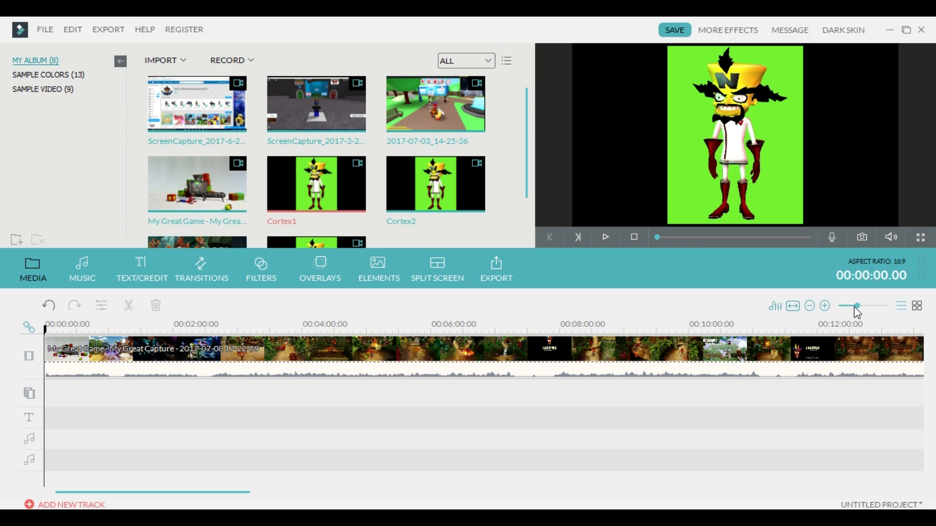
{"action": "left_click_drag", "start_coordinate": [312, 179], "coordinate": [52, 403]}
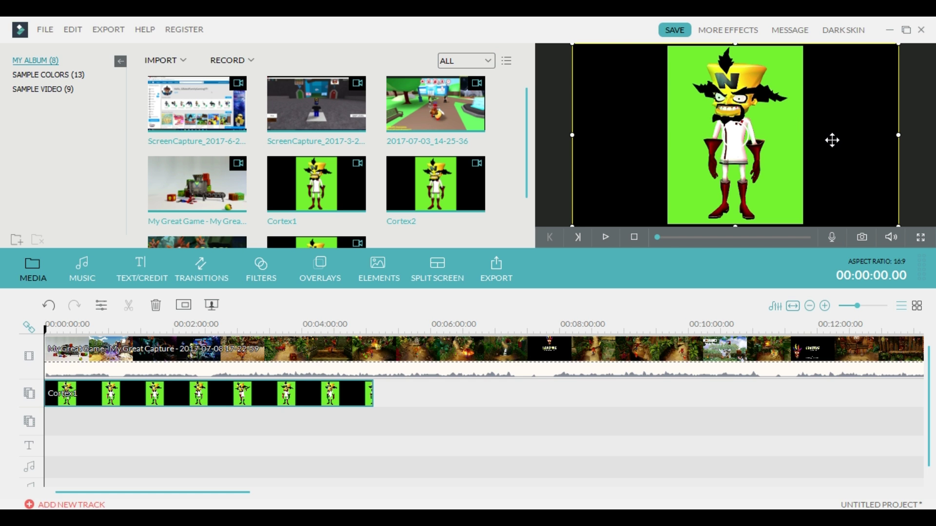
{"action": "left_click", "coordinate": [212, 304]}
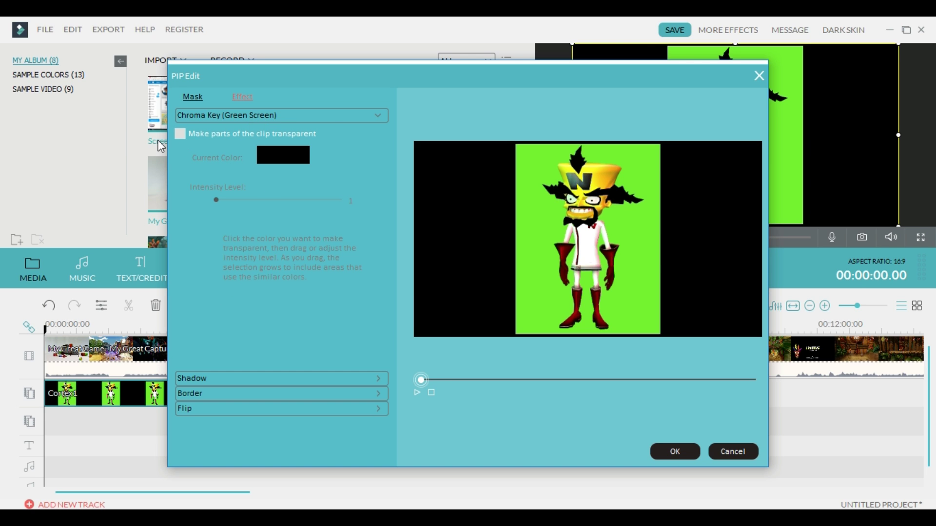
{"action": "left_click", "coordinate": [178, 135]}
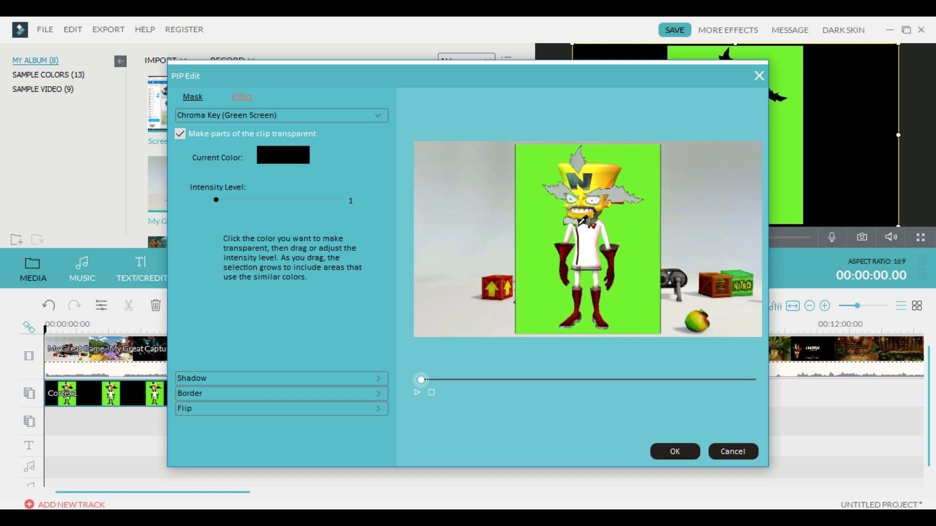
{"action": "left_click", "coordinate": [603, 173]}
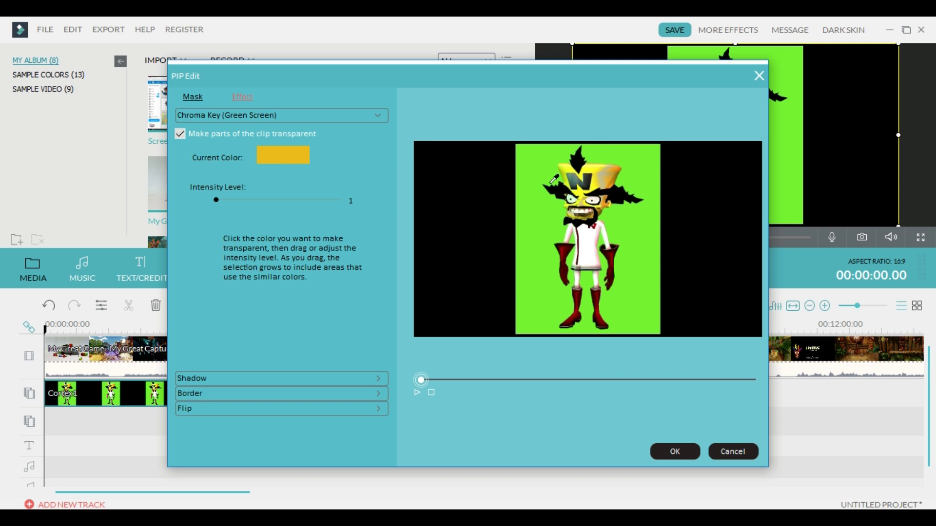
{"action": "left_click", "coordinate": [538, 220]}
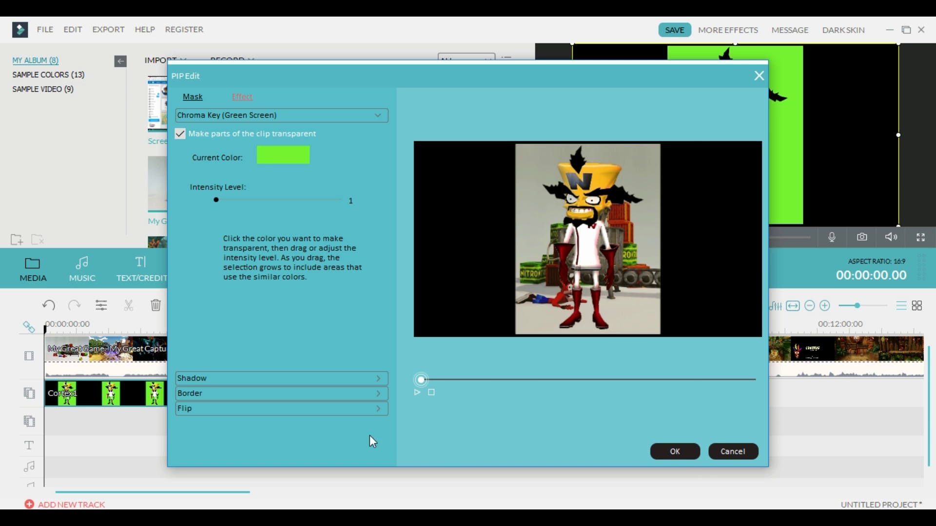
{"action": "left_click", "coordinate": [751, 454]}
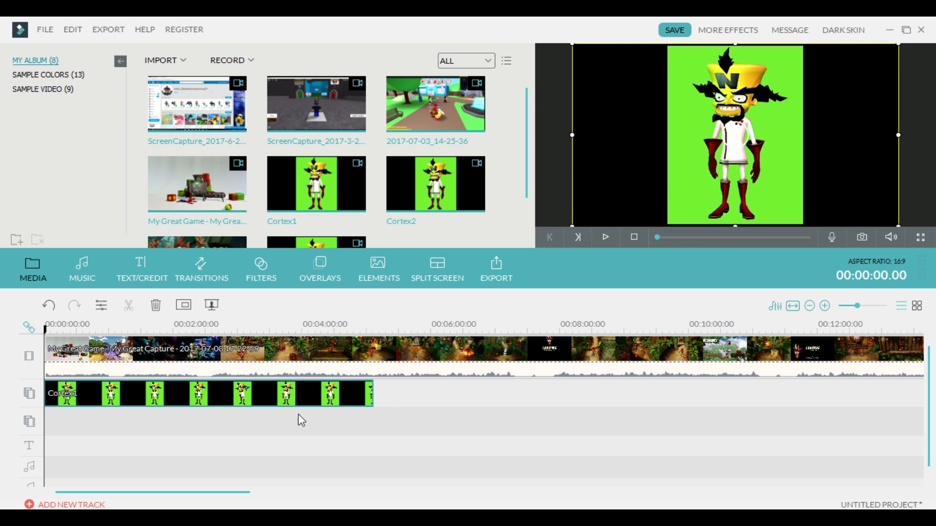
- Crop away the black borders of the Cortex1 clip with a rectangular mask of width 0.40 and height 0.96
{"action": "double_click", "coordinate": [264, 401]}
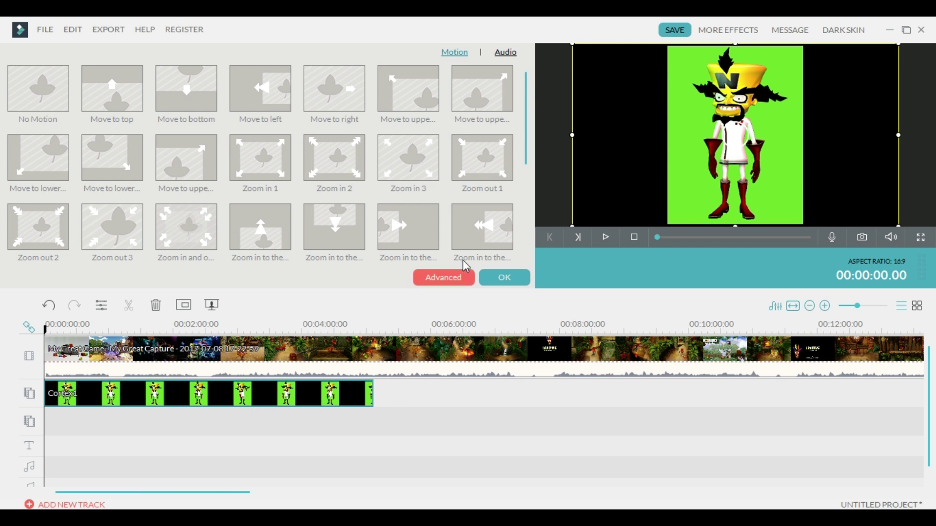
{"action": "left_click", "coordinate": [446, 277]}
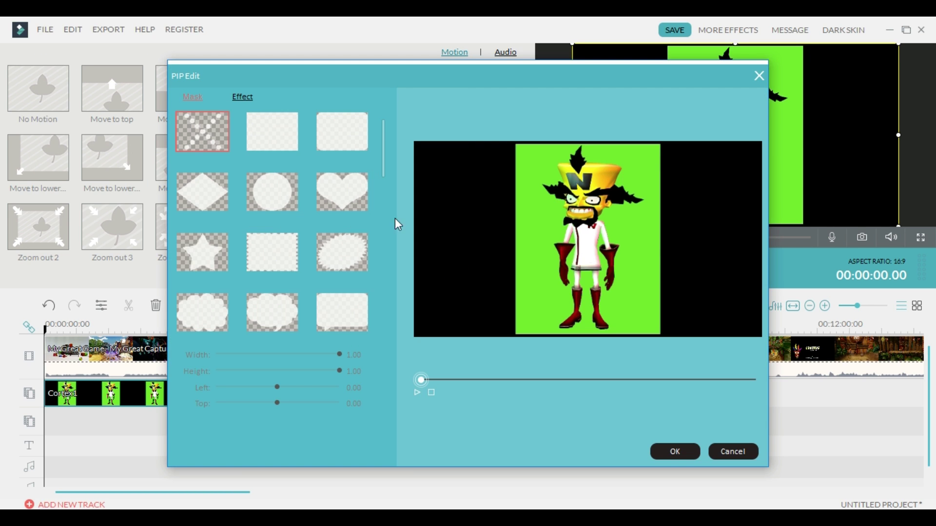
{"action": "double_click", "coordinate": [283, 138]}
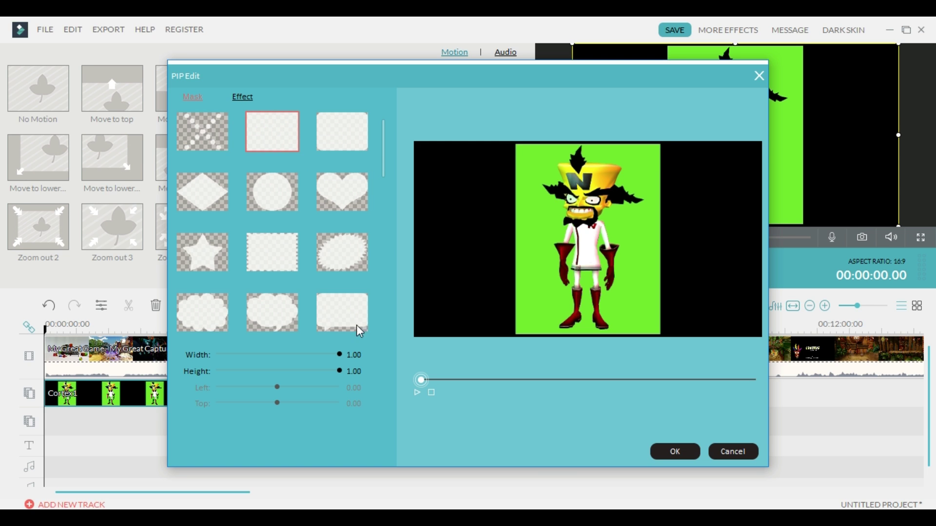
{"action": "left_click_drag", "start_coordinate": [339, 355], "coordinate": [265, 352]}
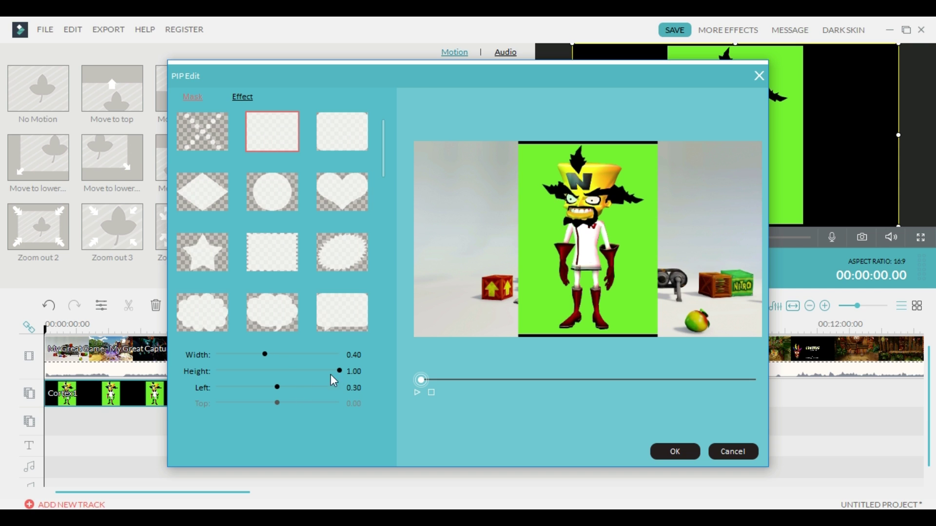
{"action": "left_click_drag", "start_coordinate": [338, 369], "coordinate": [334, 370]}
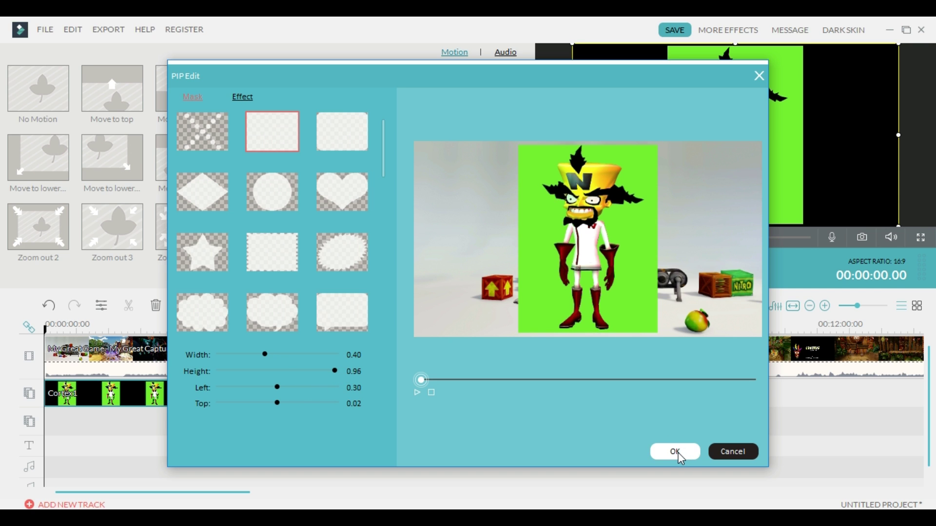
{"action": "left_click", "coordinate": [338, 198]}
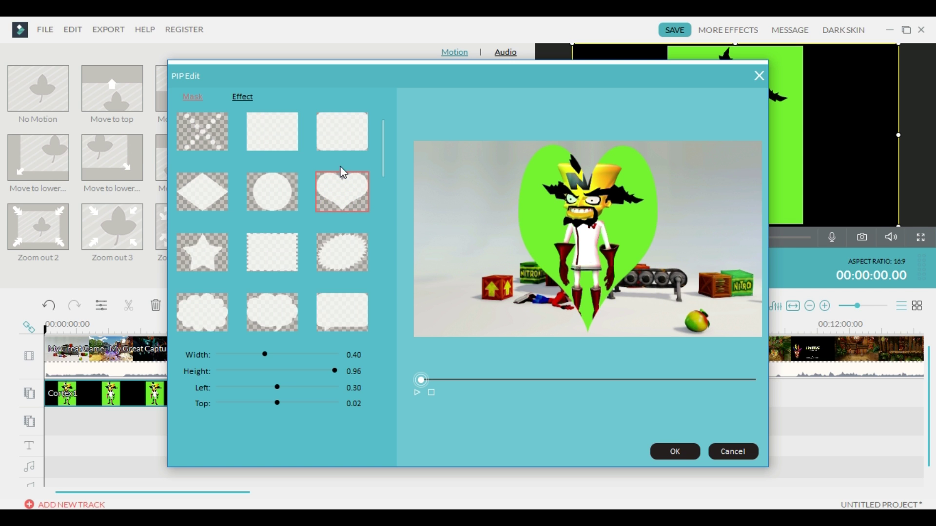
{"action": "left_click", "coordinate": [273, 188]}
{"action": "left_click", "coordinate": [262, 132]}
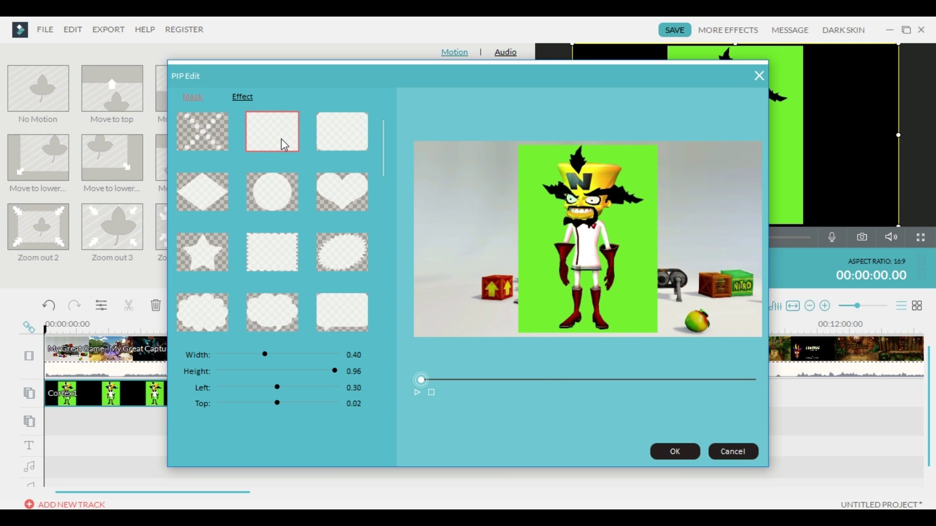
{"action": "left_click", "coordinate": [673, 453]}
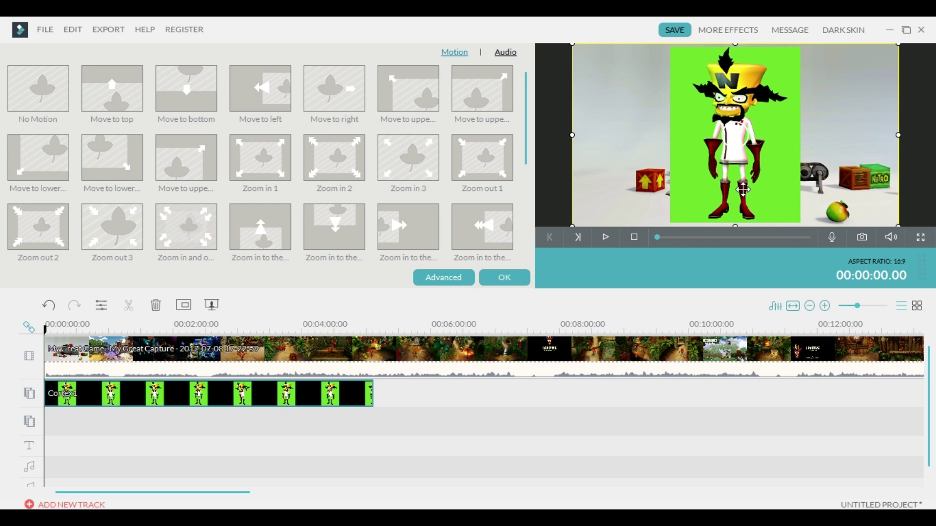
- Make the Cortex1 clip's green background transparent with Chroma Key, sampling the green and setting the intensity level to 10
{"action": "left_click", "coordinate": [212, 305]}
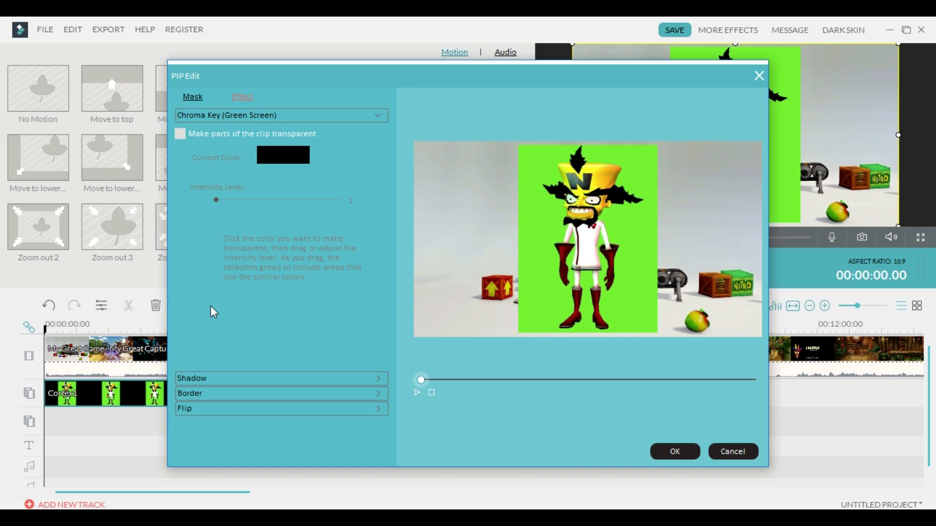
{"action": "left_click", "coordinate": [181, 135]}
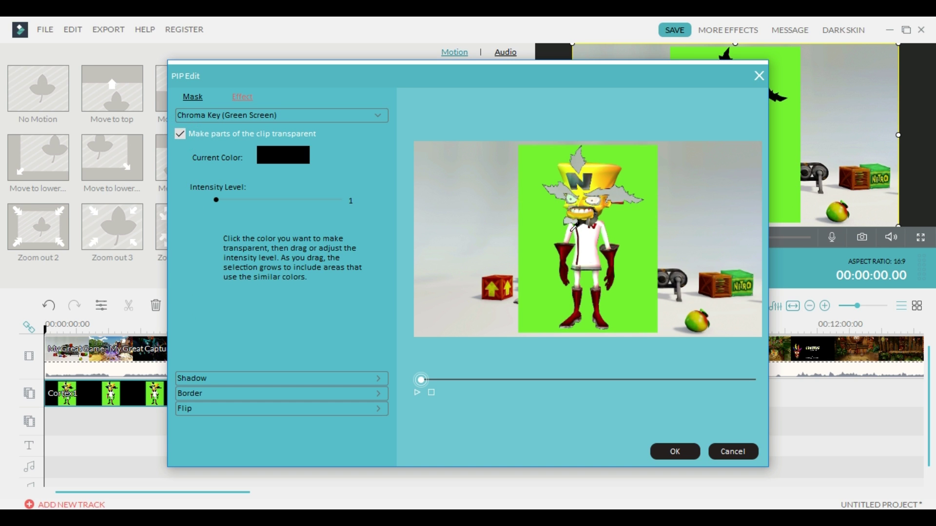
{"action": "left_click", "coordinate": [550, 222]}
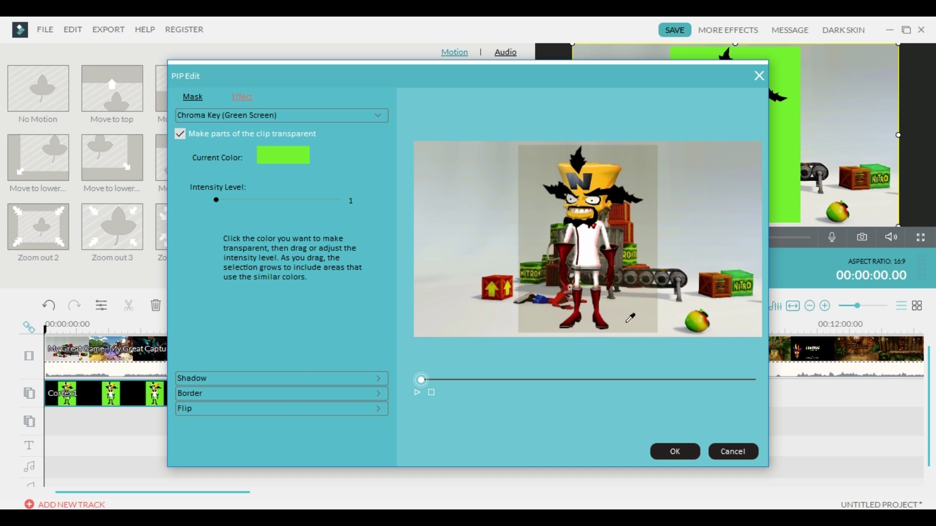
{"action": "left_click_drag", "start_coordinate": [218, 201], "coordinate": [369, 193]}
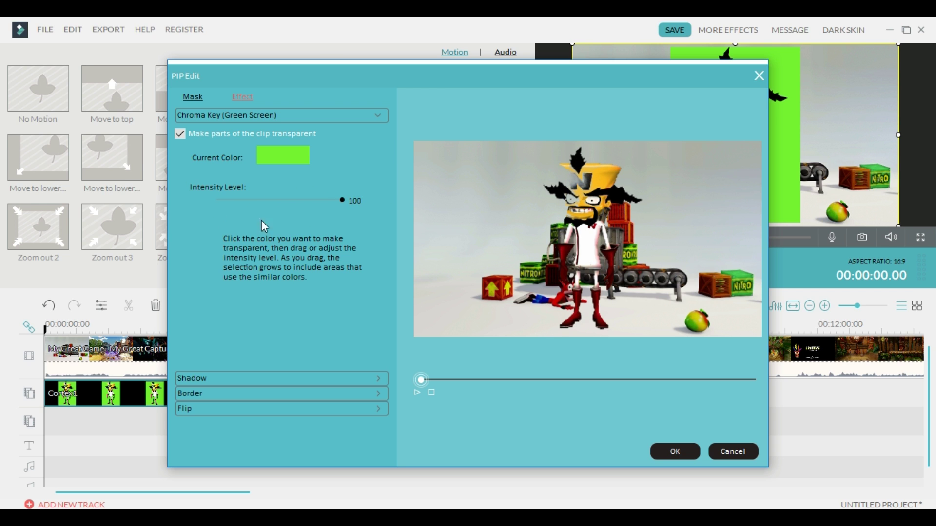
{"action": "left_click_drag", "start_coordinate": [339, 199], "coordinate": [227, 206]}
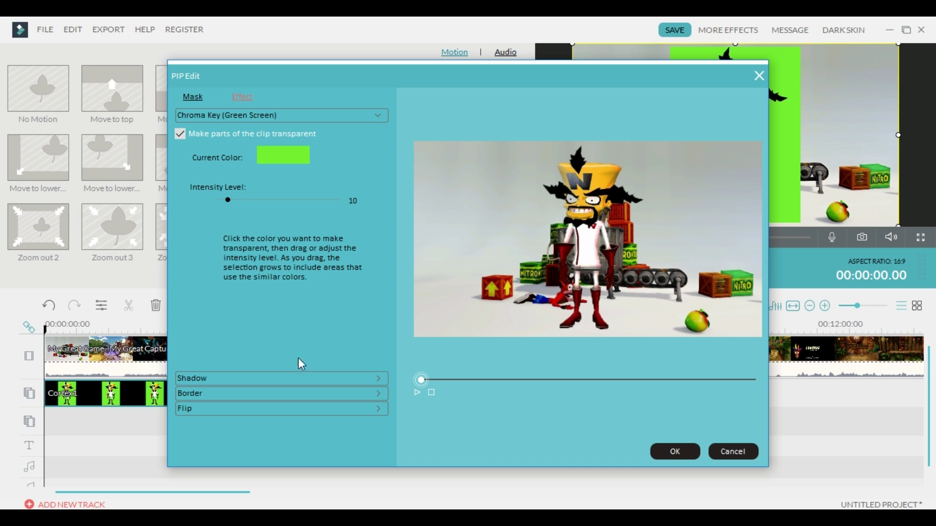
- Apply a white border with distance 2 around the Cortex1 character and confirm the PIP effects
{"action": "left_click", "coordinate": [382, 379]}
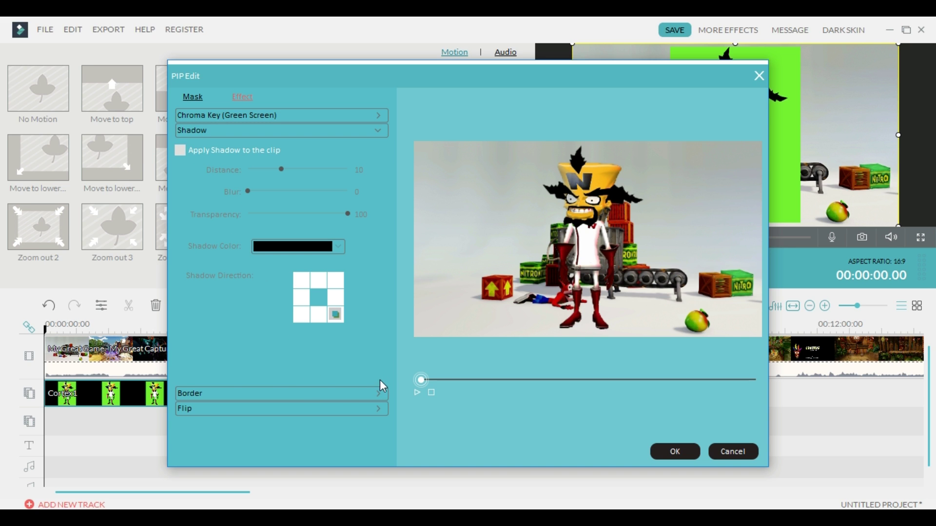
{"action": "left_click", "coordinate": [376, 393]}
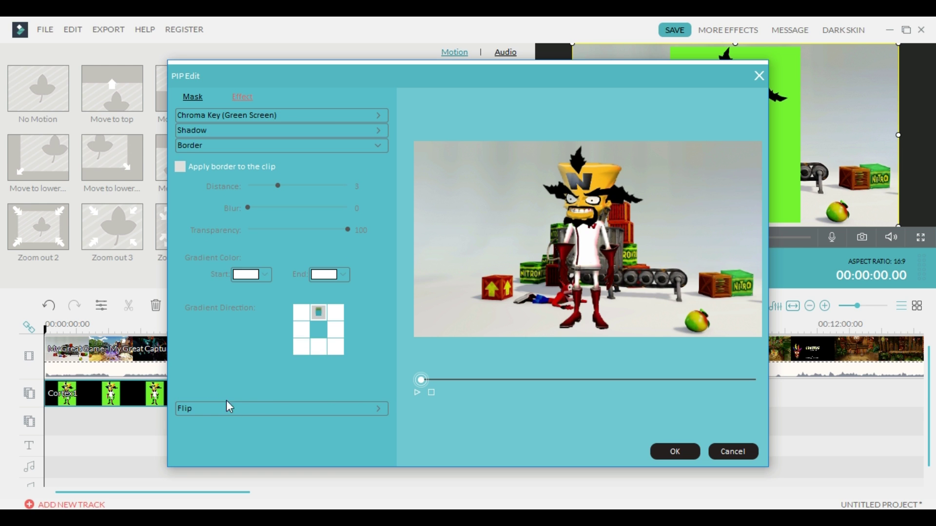
{"action": "left_click", "coordinate": [181, 169]}
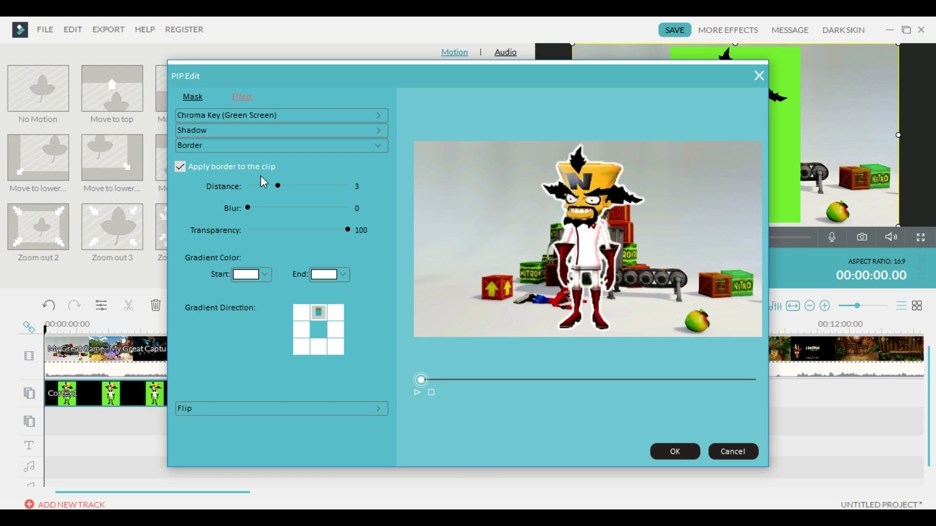
{"action": "left_click_drag", "start_coordinate": [279, 185], "coordinate": [243, 205]}
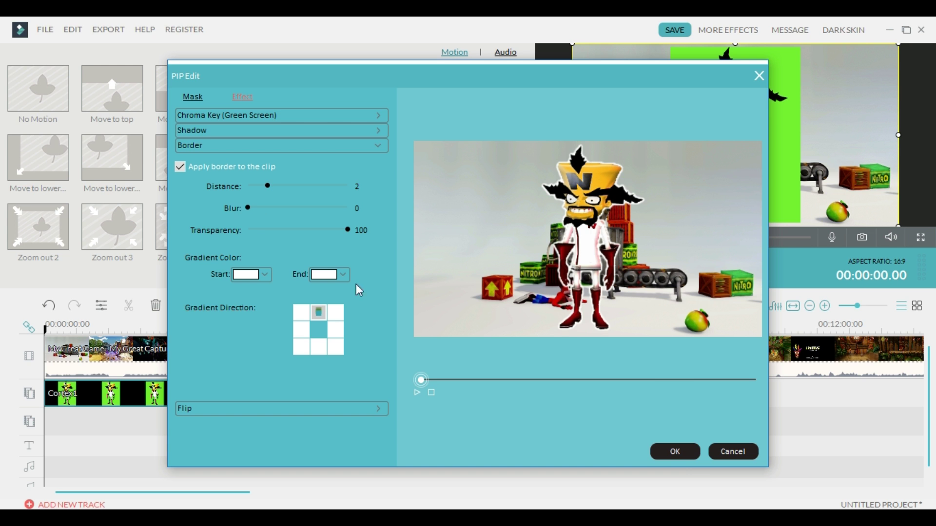
{"action": "left_click", "coordinate": [673, 451]}
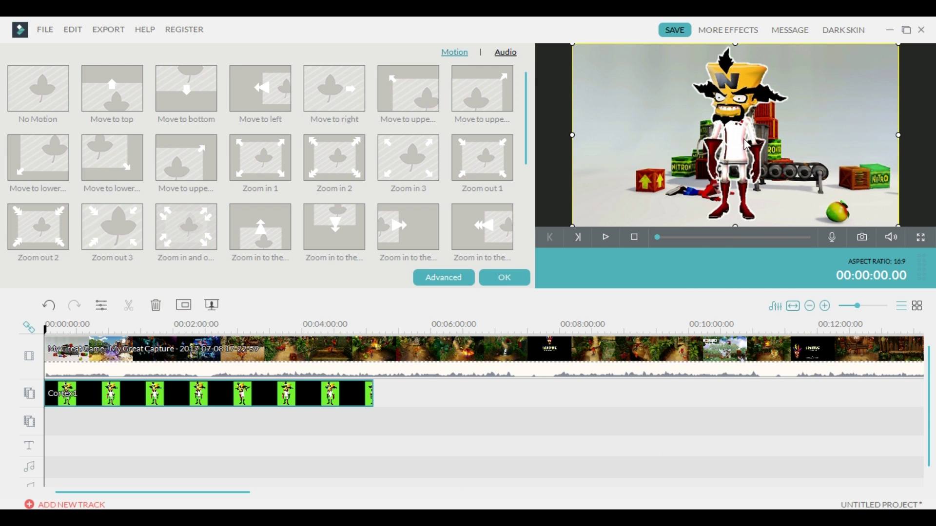
- Move the Cortex1 character to the right side of the video frame, slightly lower than its original position
{"action": "left_click_drag", "start_coordinate": [732, 136], "coordinate": [799, 178]}
{"action": "left_click_drag", "start_coordinate": [734, 171], "coordinate": [824, 148]}
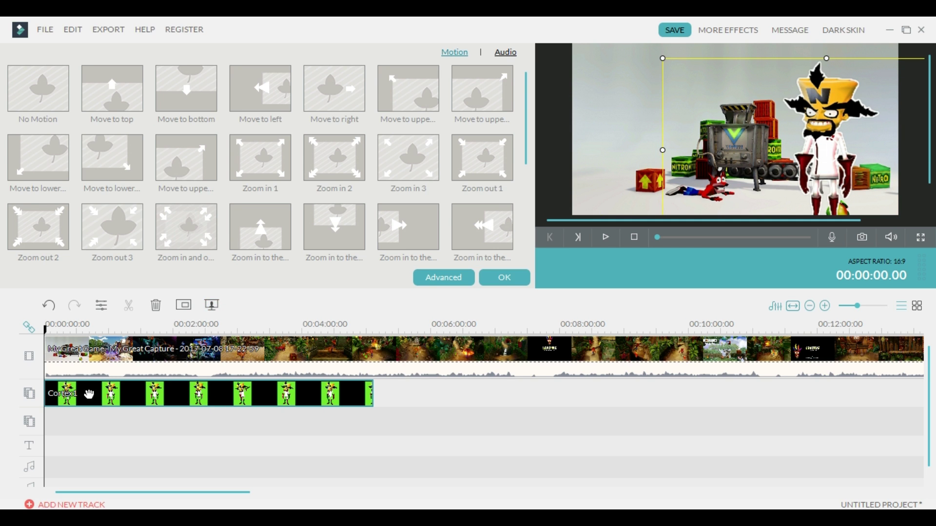
- Try splitting the gameplay clip alone at 00:00:23.15, and undo the split
{"action": "left_click_drag", "start_coordinate": [46, 334], "coordinate": [70, 329]}
{"action": "double_click", "coordinate": [88, 359]}
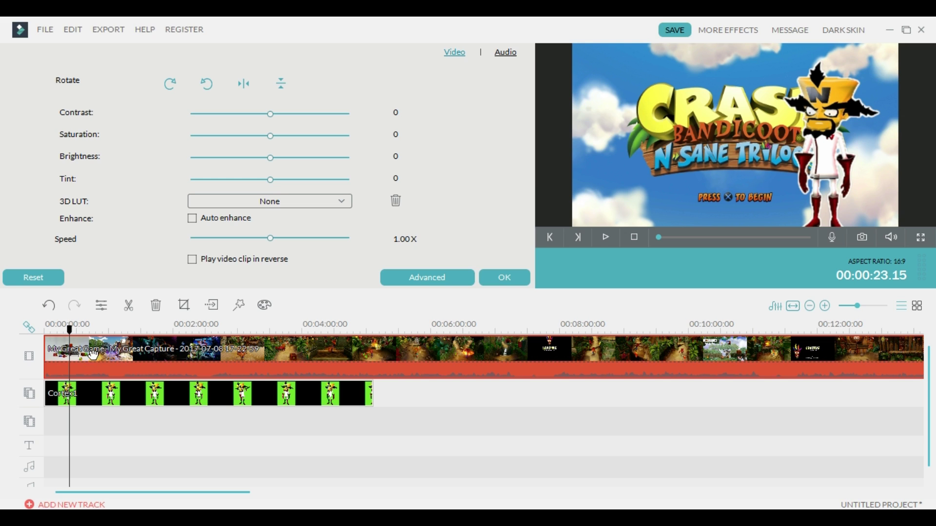
{"action": "left_click", "coordinate": [129, 307]}
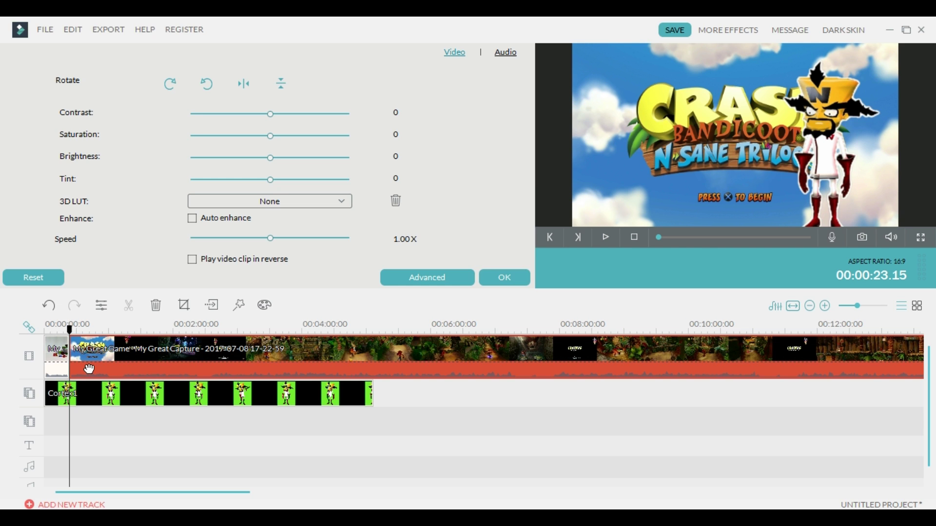
{"action": "key", "text": "ctrl+z"}
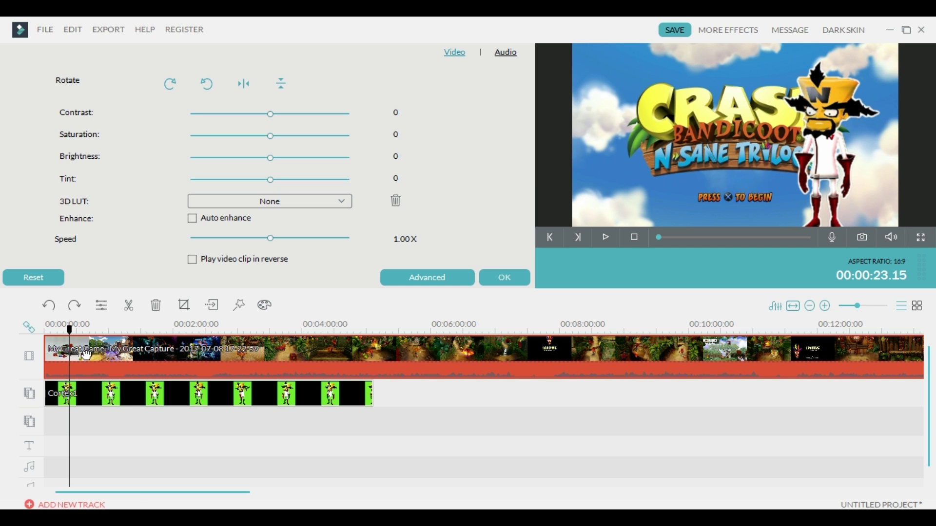
- Try splitting the gameplay and Cortex1 clips together at the playhead, and undo the split
{"action": "left_click", "coordinate": [96, 358]}
{"action": "left_click", "coordinate": [111, 360]}
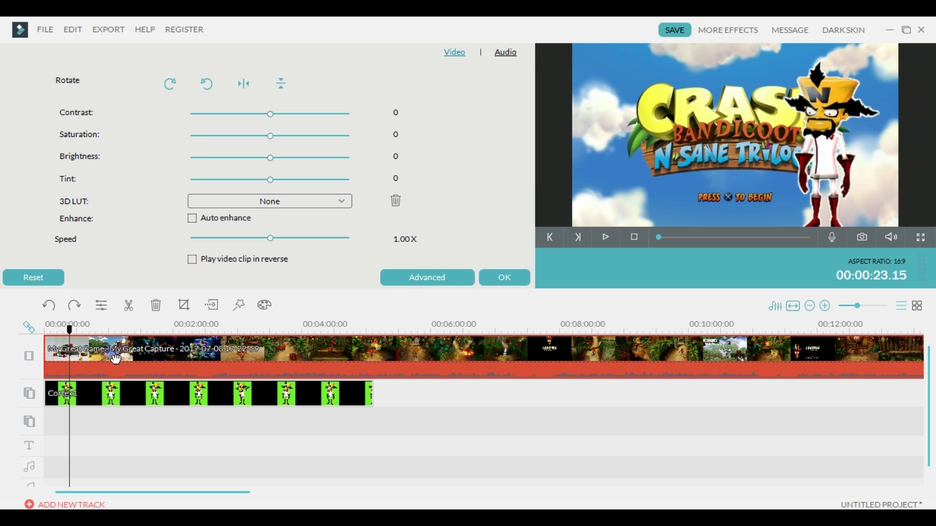
{"action": "left_click", "coordinate": [103, 397]}
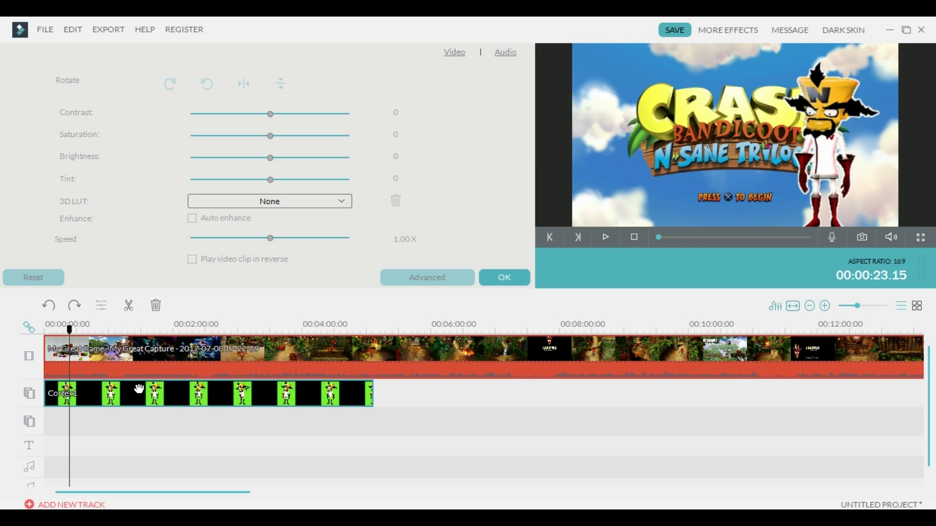
{"action": "left_click", "coordinate": [133, 312]}
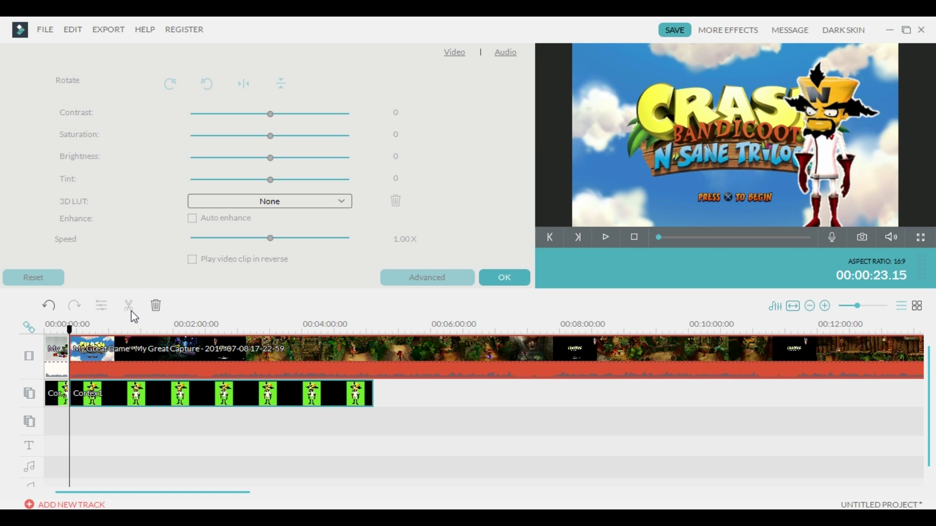
{"action": "key", "text": "ctrl+z"}
- Split the gameplay and Cortex1 clips together at 00:00:23.15 and again at 00:01:05.18
{"action": "left_click_drag", "start_coordinate": [512, 437], "coordinate": [264, 352]}
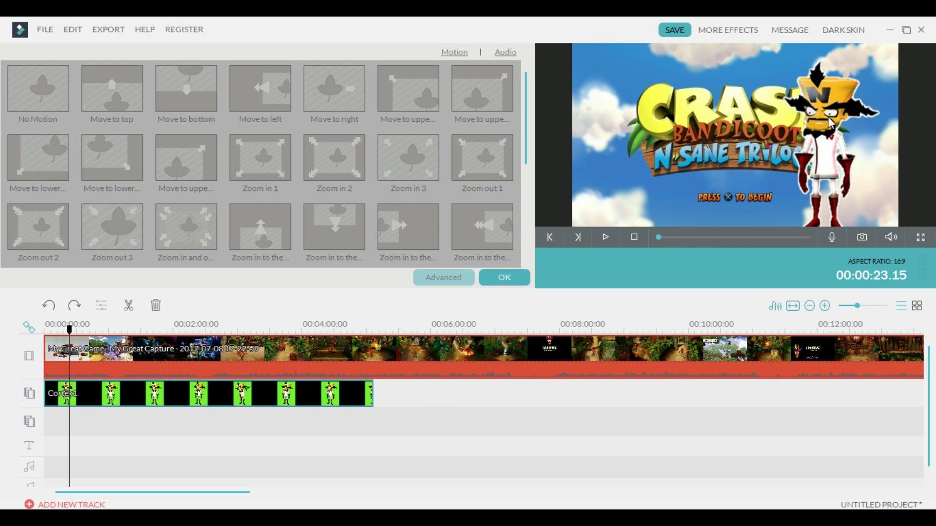
{"action": "left_click", "coordinate": [412, 412]}
{"action": "left_click_drag", "start_coordinate": [408, 413], "coordinate": [280, 354]}
{"action": "left_click", "coordinate": [129, 306]}
{"action": "left_click", "coordinate": [115, 326]}
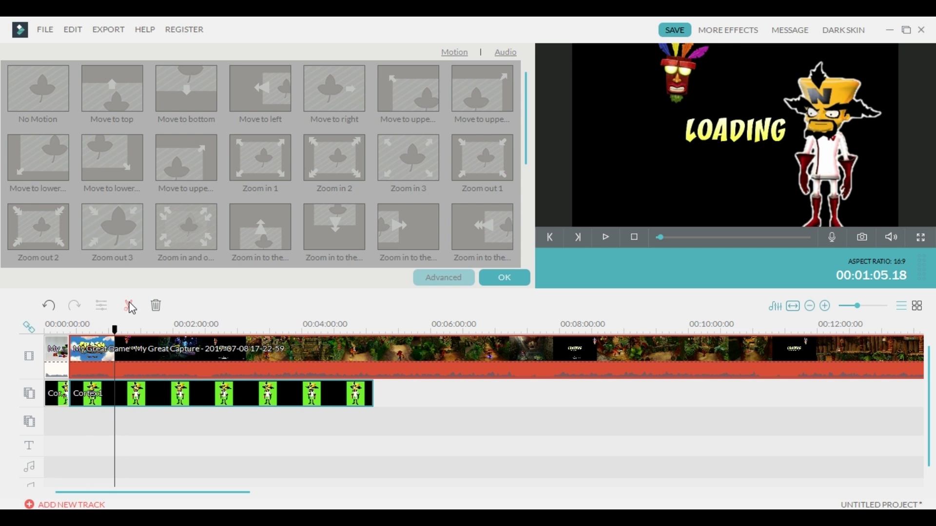
{"action": "left_click", "coordinate": [130, 306]}
{"action": "left_click", "coordinate": [207, 443]}
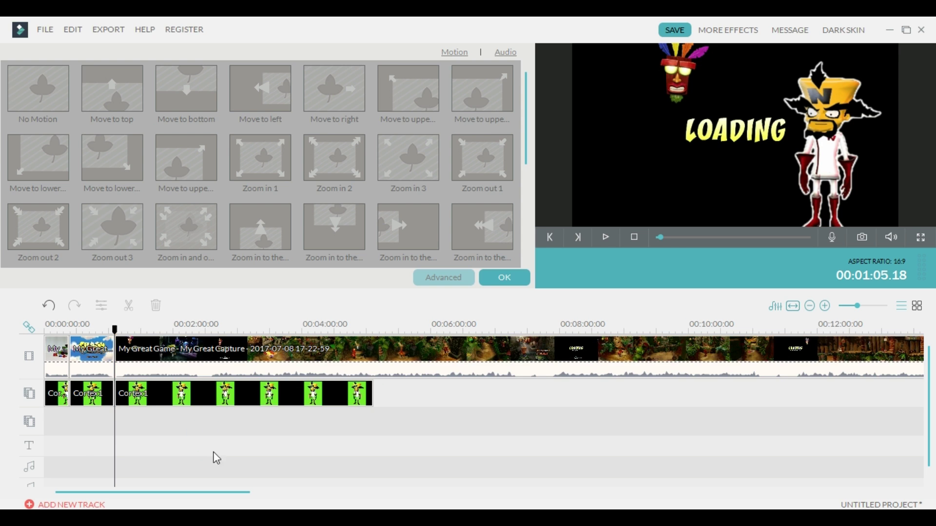
- Delete the middle segments of both the gameplay and Cortex1 clips, between the two cuts
{"action": "double_click", "coordinate": [95, 399]}
{"action": "left_click", "coordinate": [98, 390]}
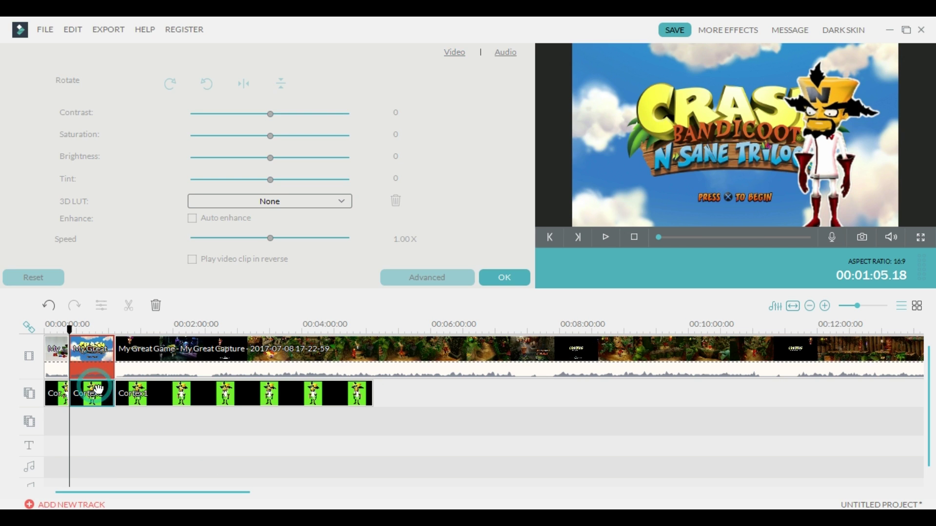
{"action": "key", "text": "Delete"}
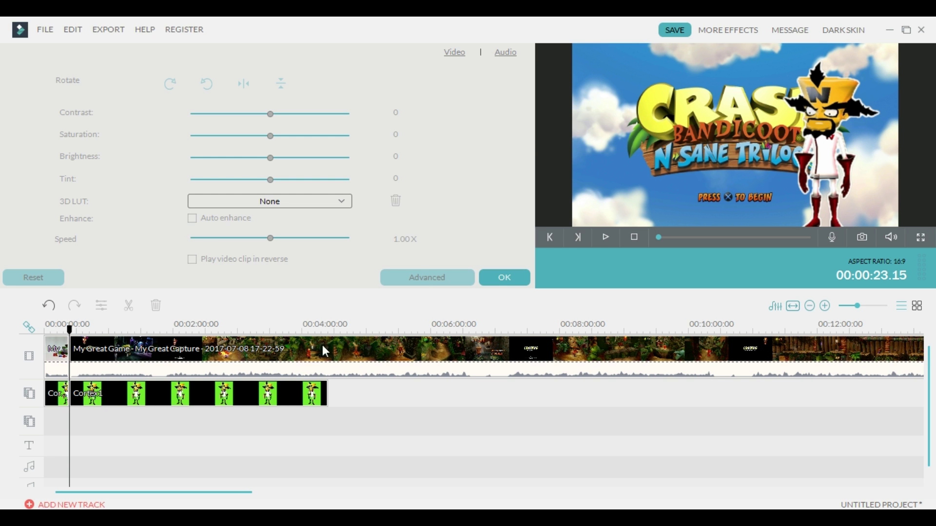
- Try moving the second Cortex1 segment to 00:04:57.10, and return it to 00:00:23.15
{"action": "left_click_drag", "start_coordinate": [108, 400], "coordinate": [390, 395]}
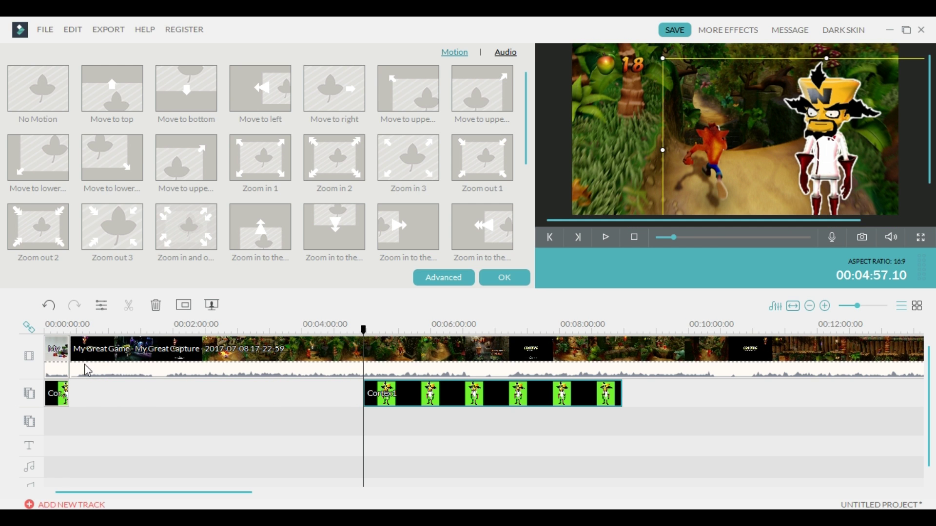
{"action": "left_click_drag", "start_coordinate": [485, 401], "coordinate": [195, 397]}
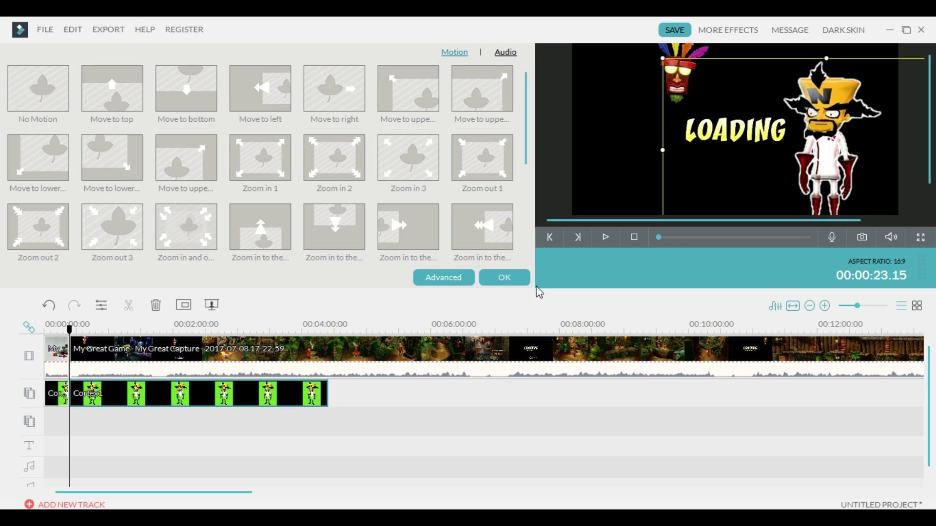
{"action": "left_click", "coordinate": [511, 281]}
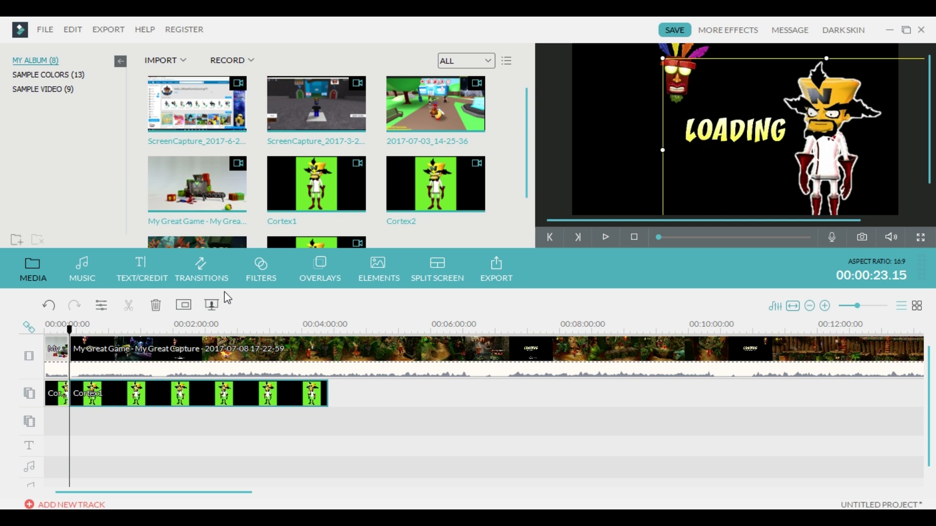
- Browse the music library's built-in tracks and the My Music collection for background music
{"action": "left_click", "coordinate": [86, 277]}
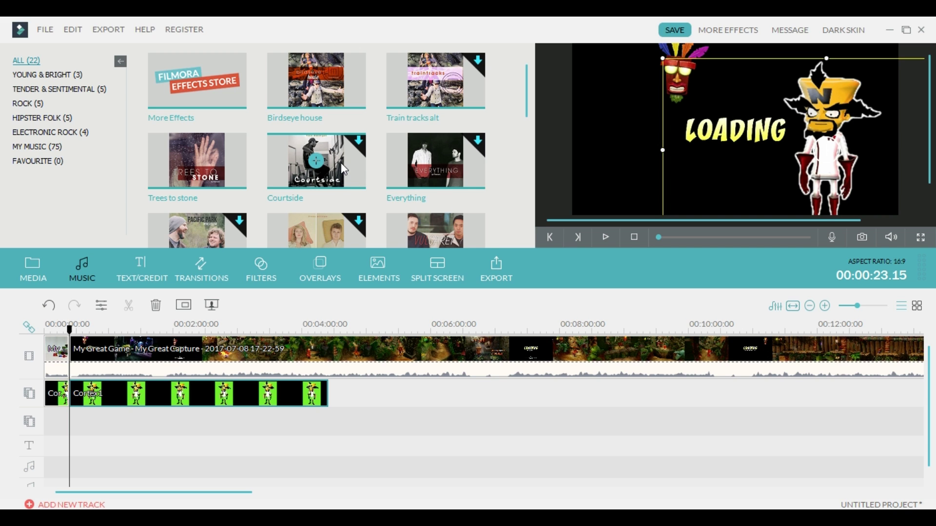
{"action": "scroll", "coordinate": [345, 169], "scroll_direction": "down", "scroll_amount": 8}
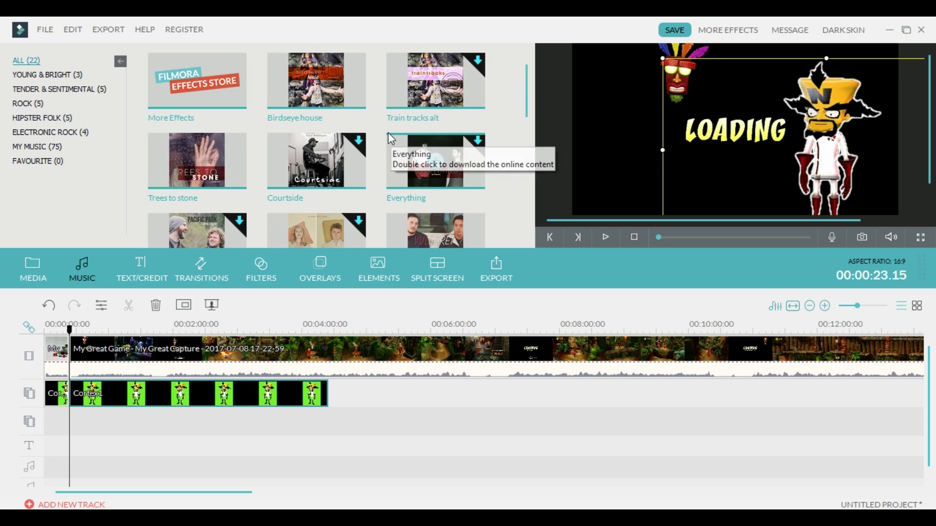
{"action": "left_click", "coordinate": [440, 217]}
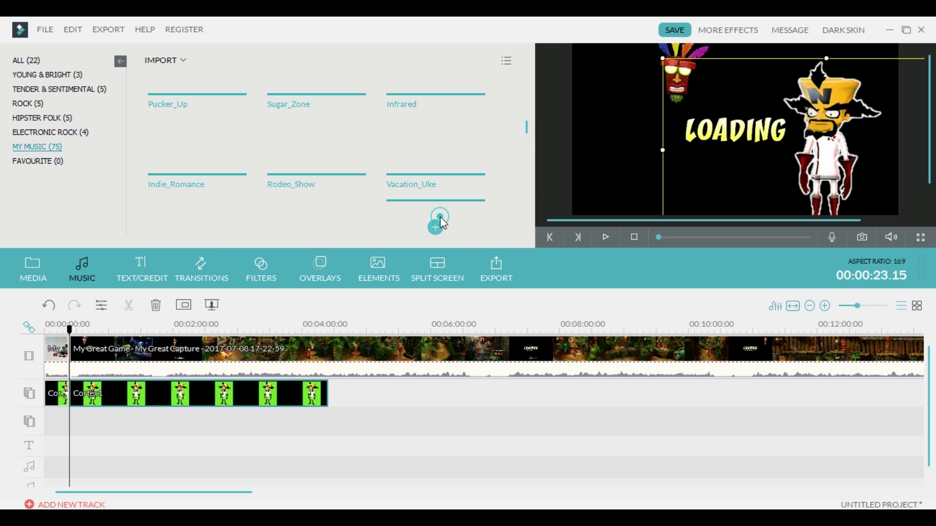
{"action": "scroll", "coordinate": [390, 139], "scroll_direction": "down", "scroll_amount": 15}
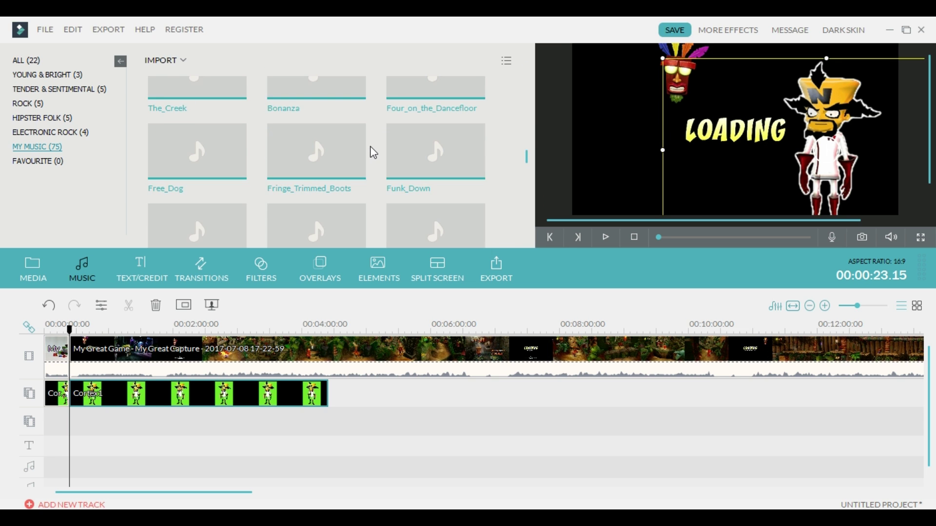
{"action": "scroll", "coordinate": [369, 158], "scroll_direction": "up", "scroll_amount": 15}
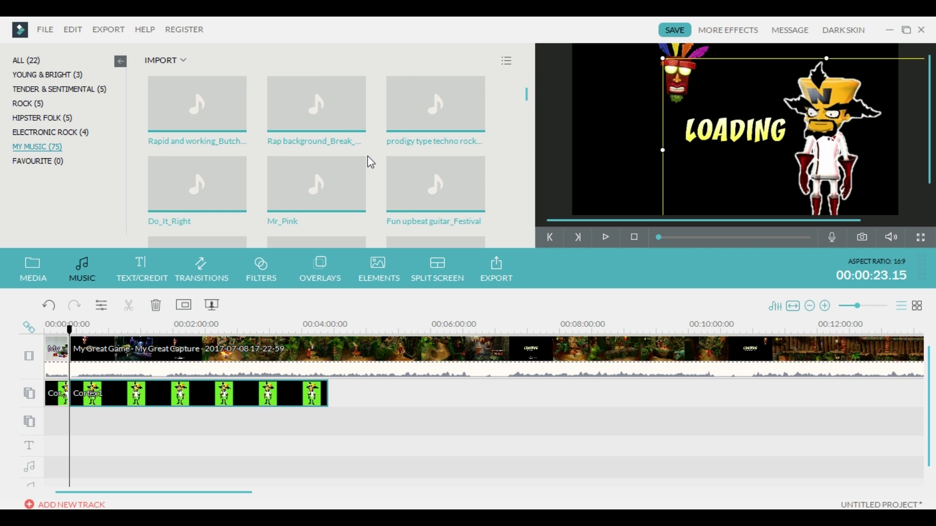
{"action": "left_click", "coordinate": [180, 63]}
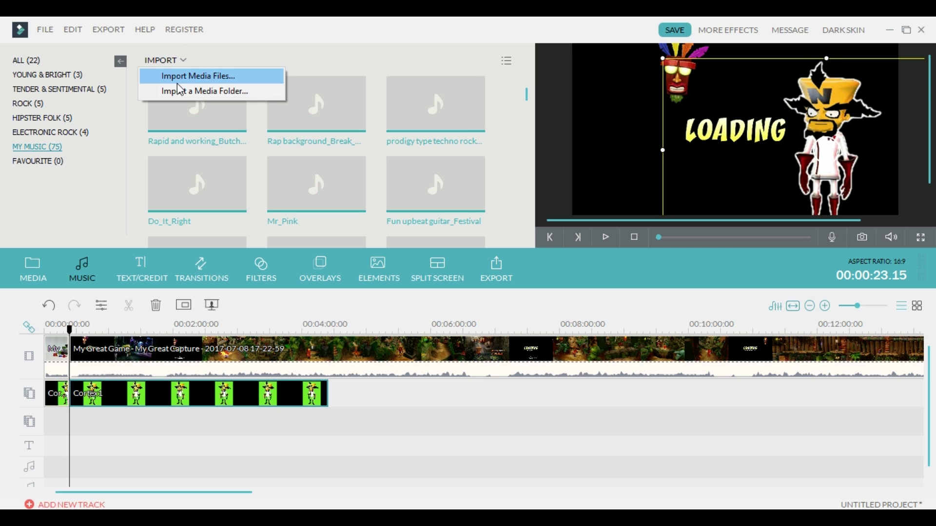
{"action": "left_click", "coordinate": [177, 80]}
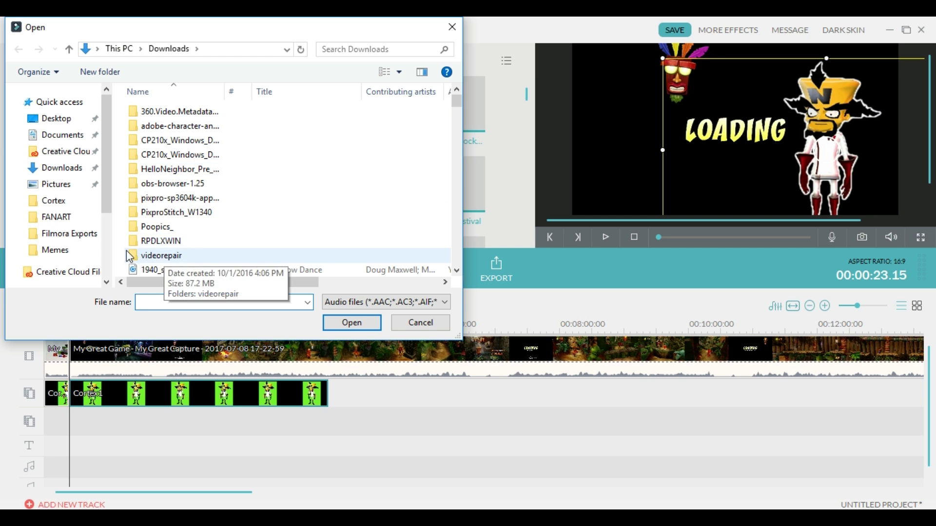
{"action": "left_click", "coordinate": [419, 323]}
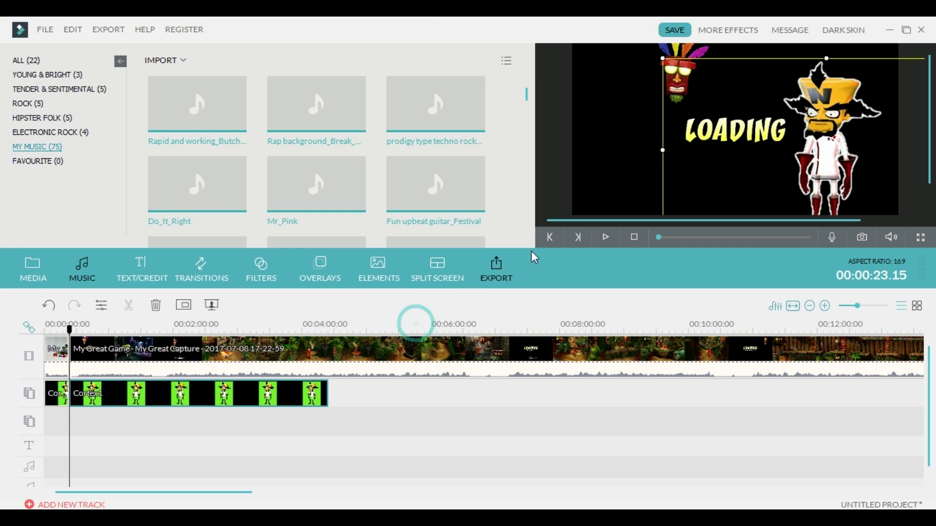
- Select the Mr_Pink track in My Music and add it to the timeline
{"action": "left_click", "coordinate": [350, 193]}
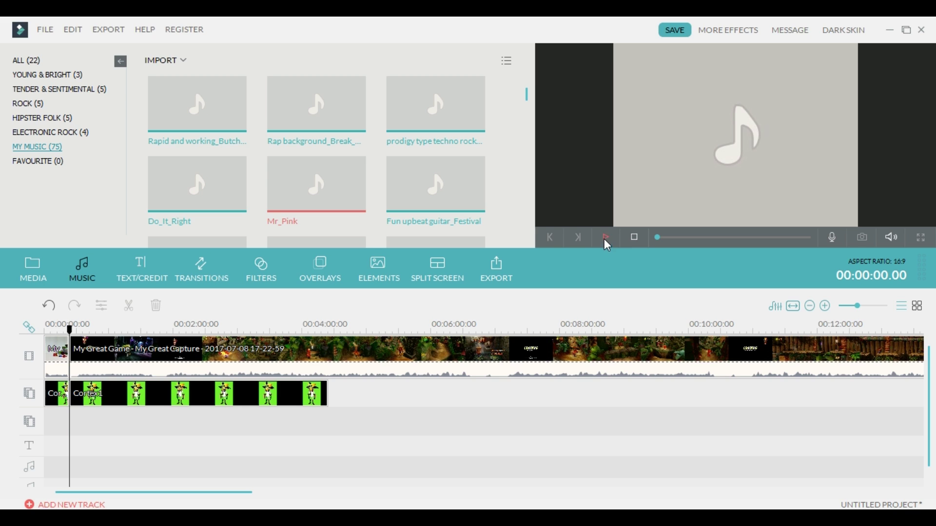
{"action": "mouse_move", "coordinate": [319, 186]}
{"action": "left_click", "coordinate": [316, 184]}
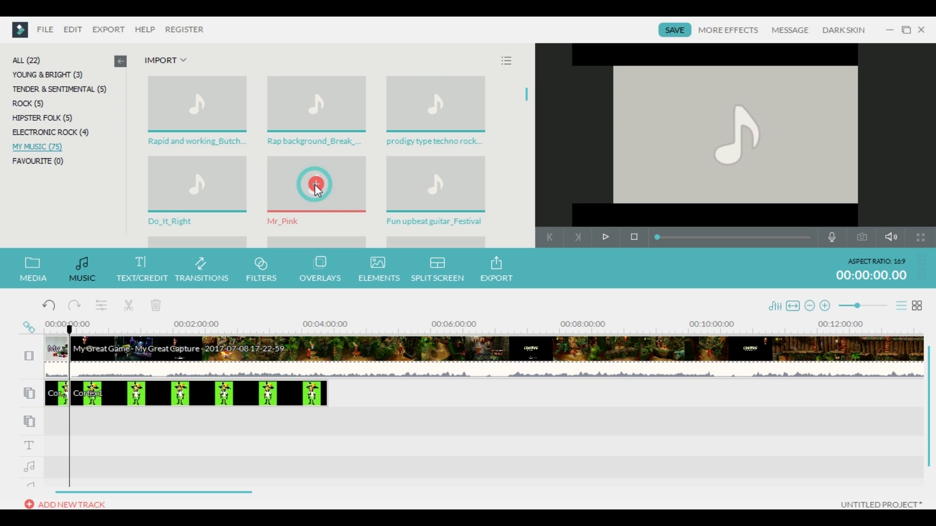
- Undo placing the Mr_Pink track at 00:00:23.15 and place it at the very start of the music track
{"action": "left_click_drag", "start_coordinate": [84, 424], "coordinate": [74, 467]}
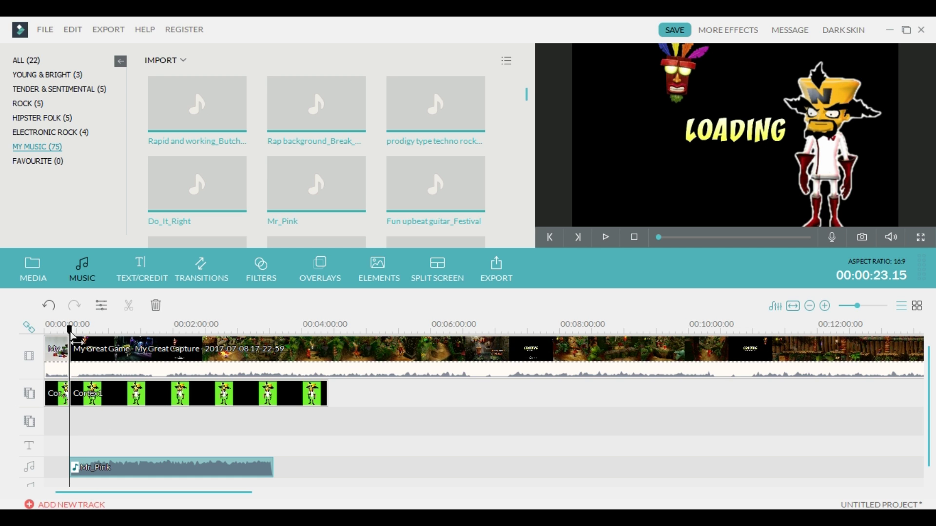
{"action": "key", "text": "ctrl+z"}
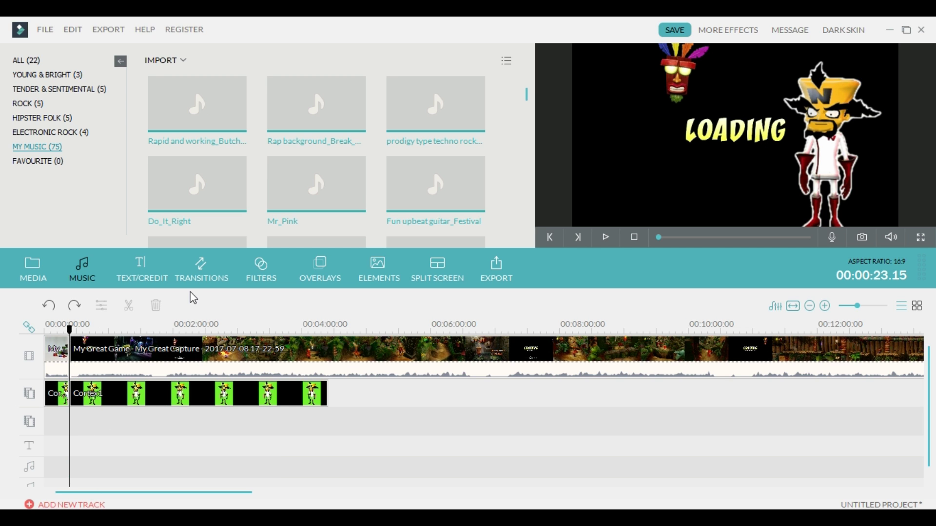
{"action": "left_click_drag", "start_coordinate": [335, 197], "coordinate": [44, 412]}
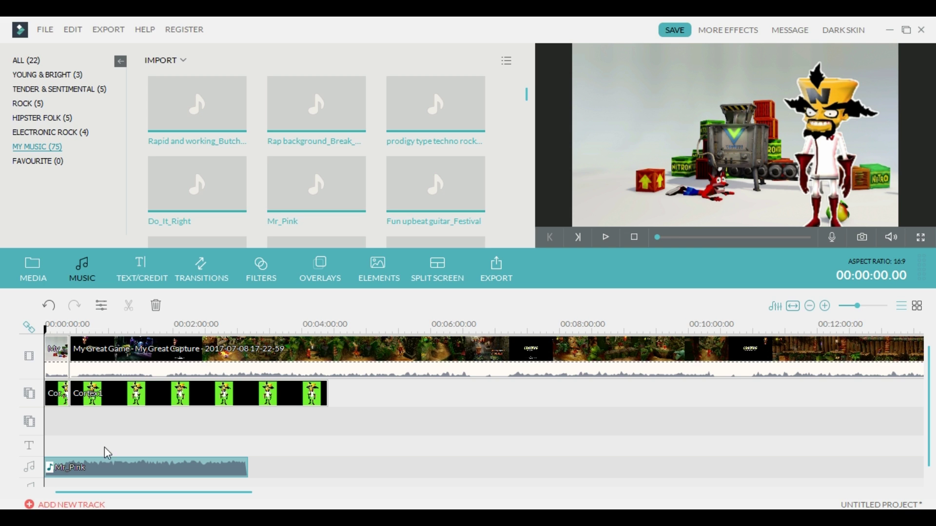
- Set the Mr_Pink clip's volume to 63
{"action": "left_click", "coordinate": [106, 468]}
{"action": "double_click", "coordinate": [136, 471]}
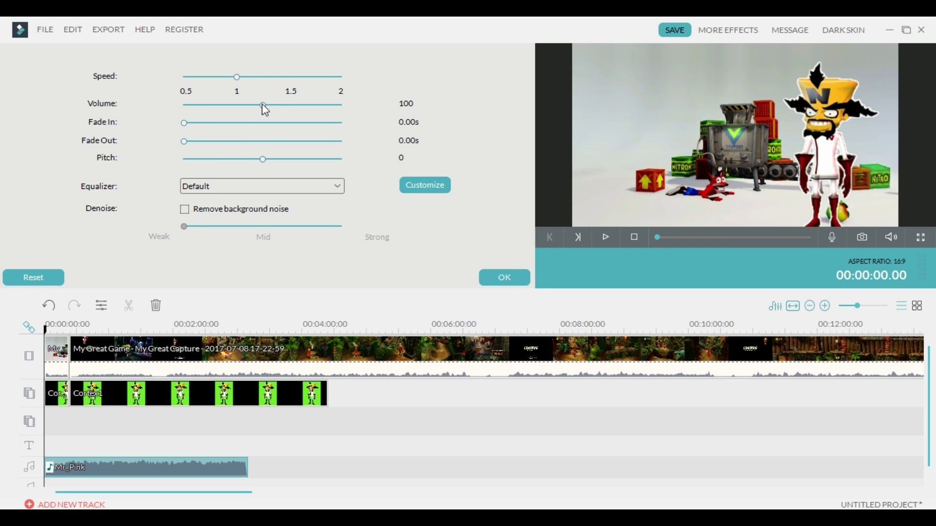
{"action": "mouse_move", "coordinate": [263, 105]}
{"action": "left_mouse_down"}
{"action": "mouse_move", "coordinate": [188, 104]}
{"action": "mouse_move", "coordinate": [299, 103]}
{"action": "mouse_move", "coordinate": [253, 103]}
{"action": "left_mouse_up"}
{"action": "left_click", "coordinate": [504, 276]}
- Split the Mr_Pink clip at 00:01:10.21 and 00:02:16.15 into three segments
{"action": "left_click_drag", "start_coordinate": [49, 337], "coordinate": [120, 337]}
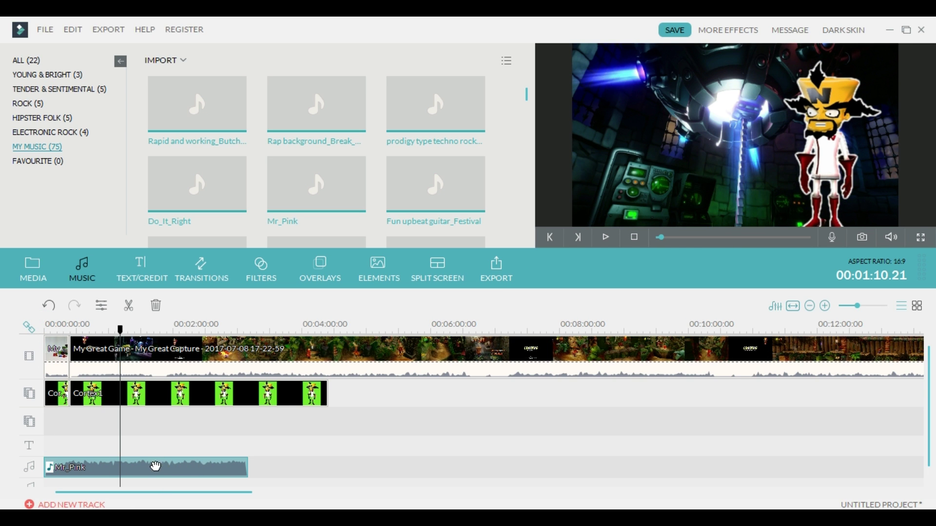
{"action": "left_click", "coordinate": [130, 307]}
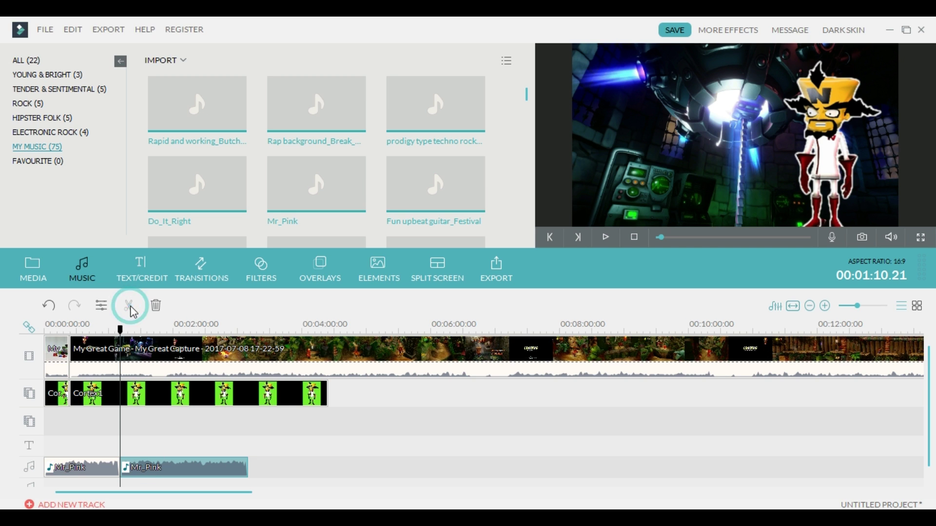
{"action": "left_click_drag", "start_coordinate": [122, 329], "coordinate": [190, 329]}
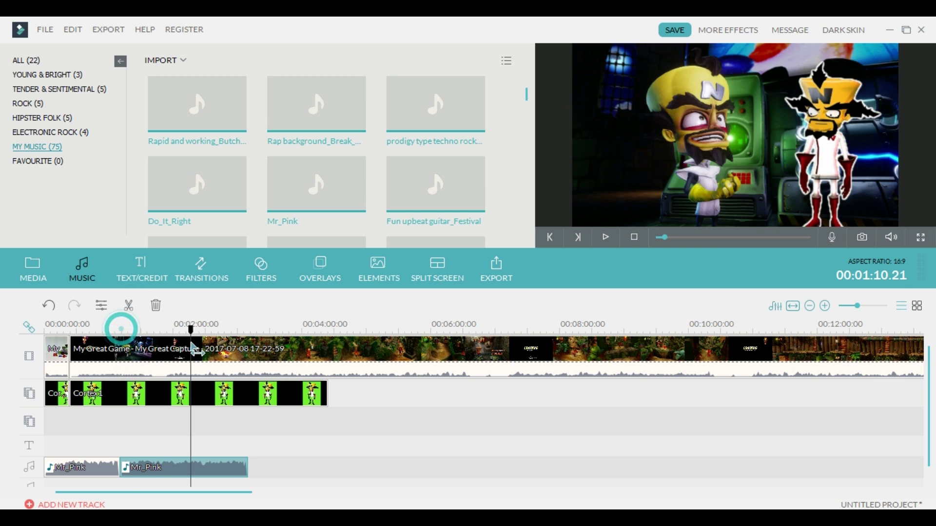
{"action": "left_click", "coordinate": [129, 310]}
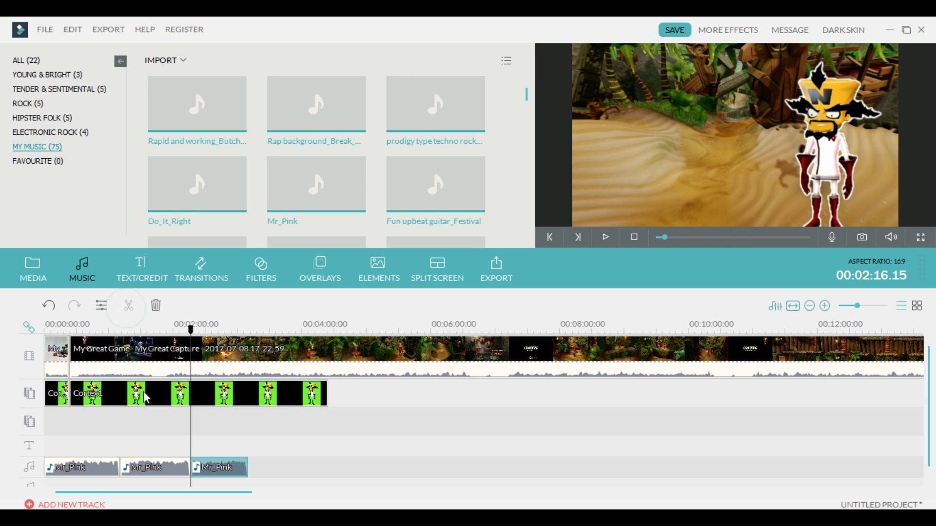
- Set the first Mr_Pink segment's volume to 19 and the third's to 23, and raise the middle segment's volume
{"action": "double_click", "coordinate": [95, 471]}
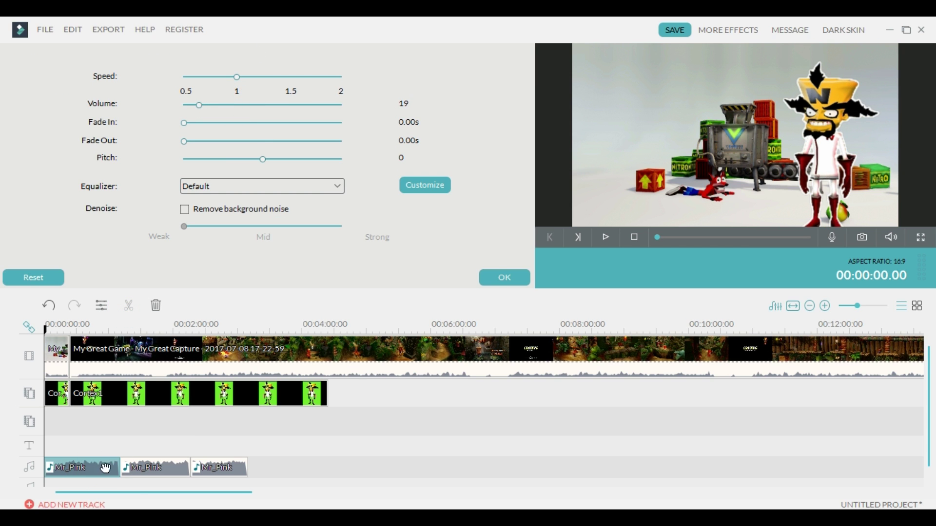
{"action": "left_click", "coordinate": [154, 471]}
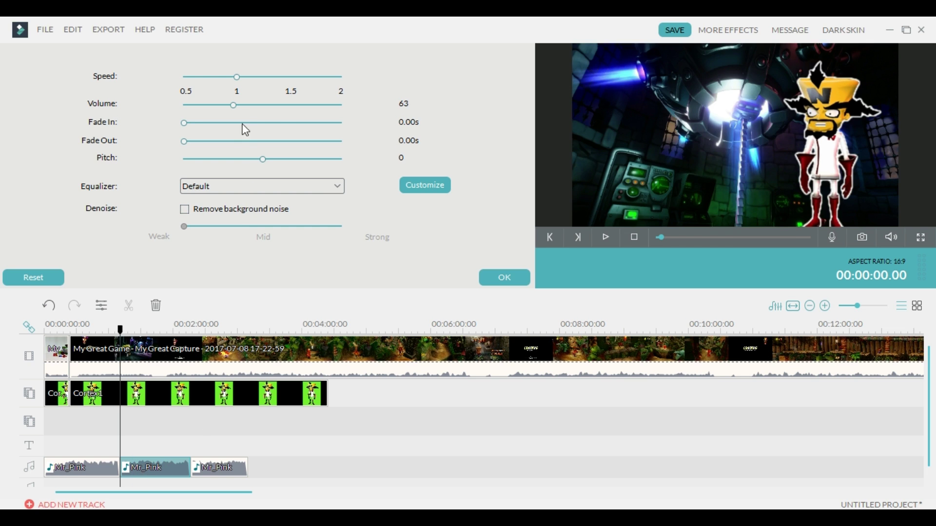
{"action": "left_click_drag", "start_coordinate": [236, 107], "coordinate": [288, 112]}
{"action": "left_click", "coordinate": [224, 470]}
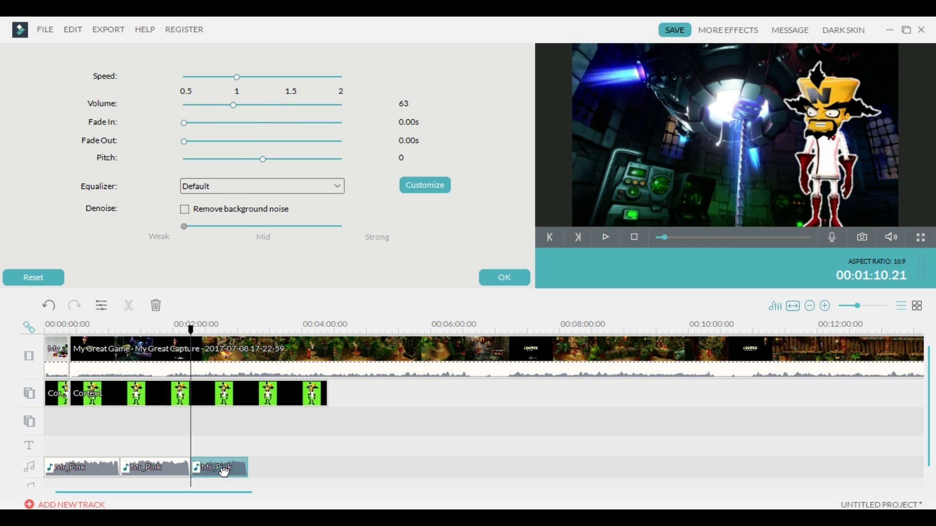
{"action": "left_click_drag", "start_coordinate": [234, 106], "coordinate": [202, 107]}
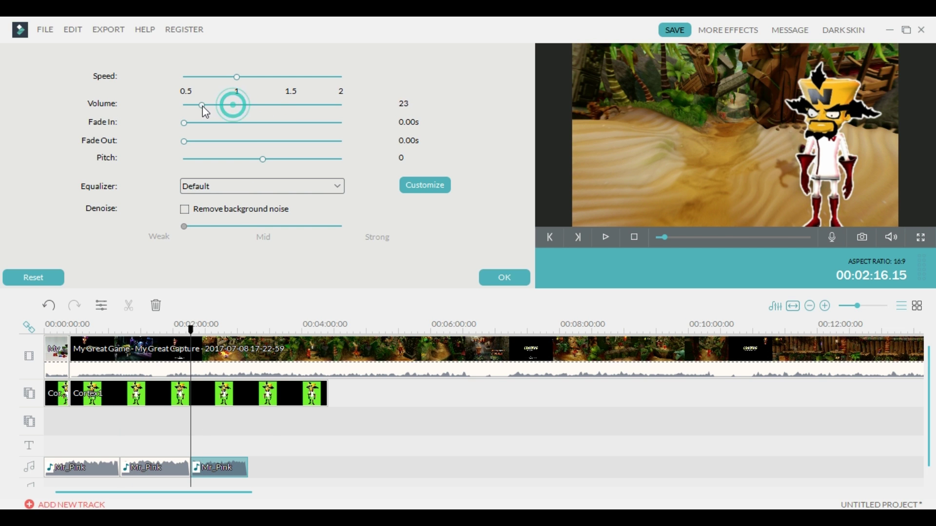
- Set the third Mr_Pink segment to speed 0.5 with a 0.36 s fade-in, and enable background noise removal
{"action": "mouse_move", "coordinate": [236, 77]}
{"action": "left_mouse_down"}
{"action": "mouse_move", "coordinate": [353, 78]}
{"action": "mouse_move", "coordinate": [236, 79]}
{"action": "left_mouse_up"}
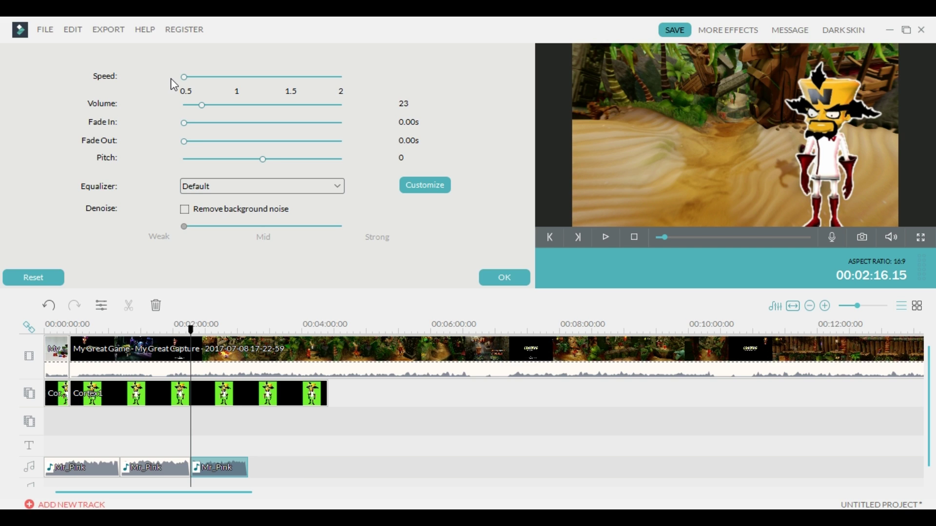
{"action": "left_click_drag", "start_coordinate": [186, 129], "coordinate": [210, 129]}
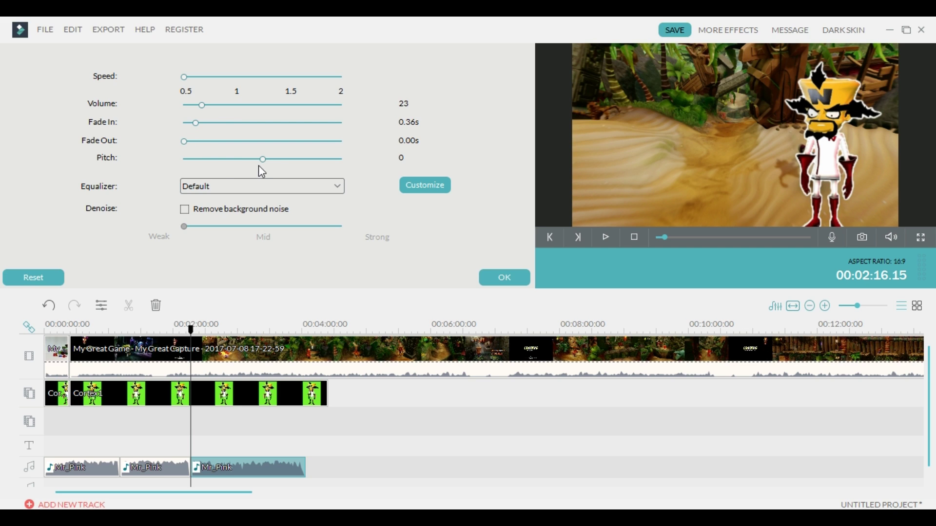
{"action": "mouse_move", "coordinate": [265, 161]}
{"action": "left_mouse_down"}
{"action": "mouse_move", "coordinate": [349, 165]}
{"action": "mouse_move", "coordinate": [203, 169]}
{"action": "mouse_move", "coordinate": [263, 160]}
{"action": "left_mouse_up"}
{"action": "left_click", "coordinate": [187, 219]}
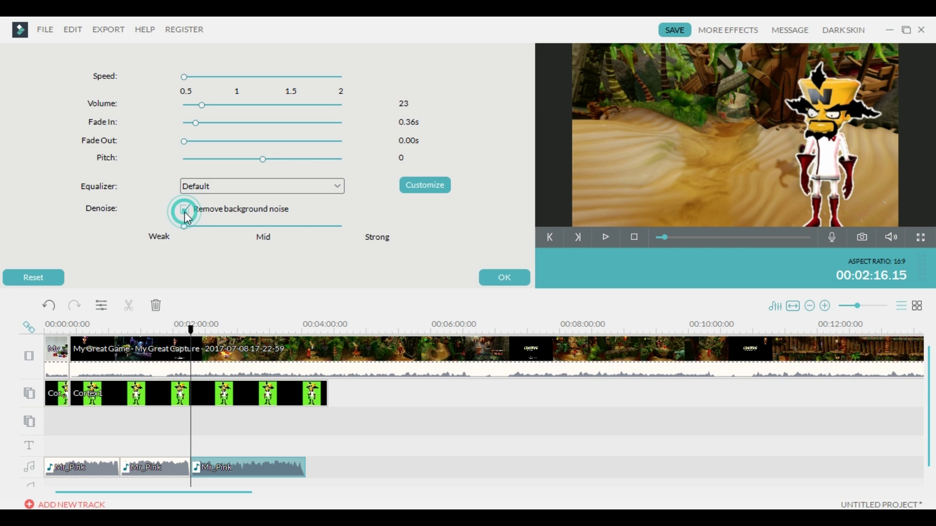
{"action": "left_click", "coordinate": [185, 226]}
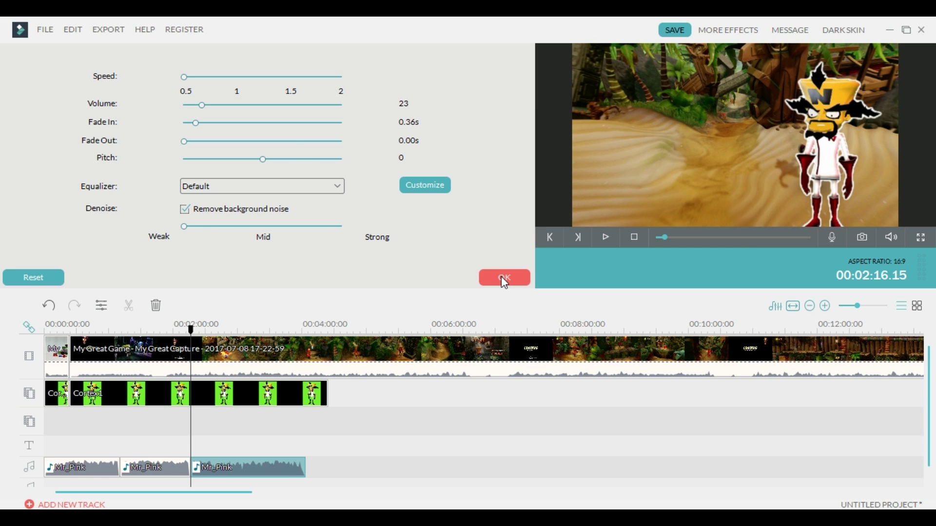
{"action": "left_click", "coordinate": [485, 275]}
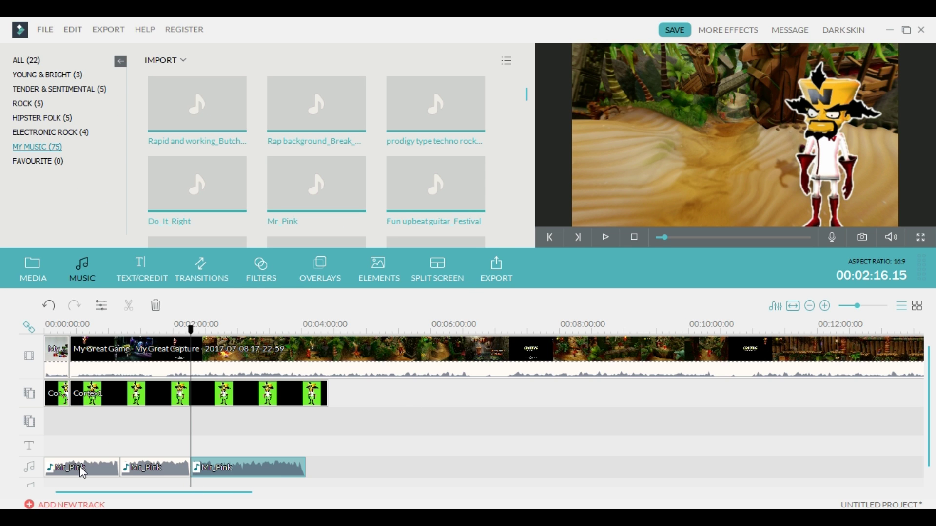
- Raise the audio volume of the second Cortex1 segment to 200
{"action": "double_click", "coordinate": [127, 405]}
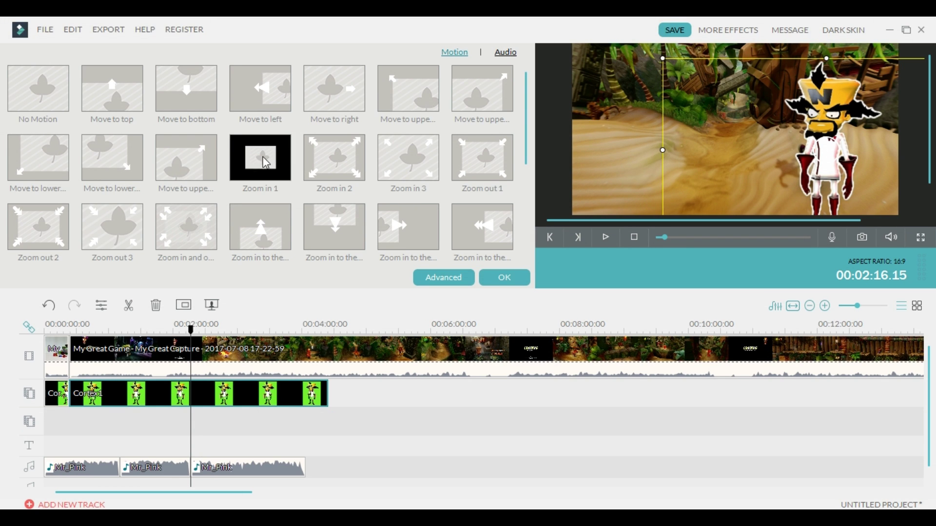
{"action": "scroll", "coordinate": [364, 184], "scroll_direction": "down", "scroll_amount": 1}
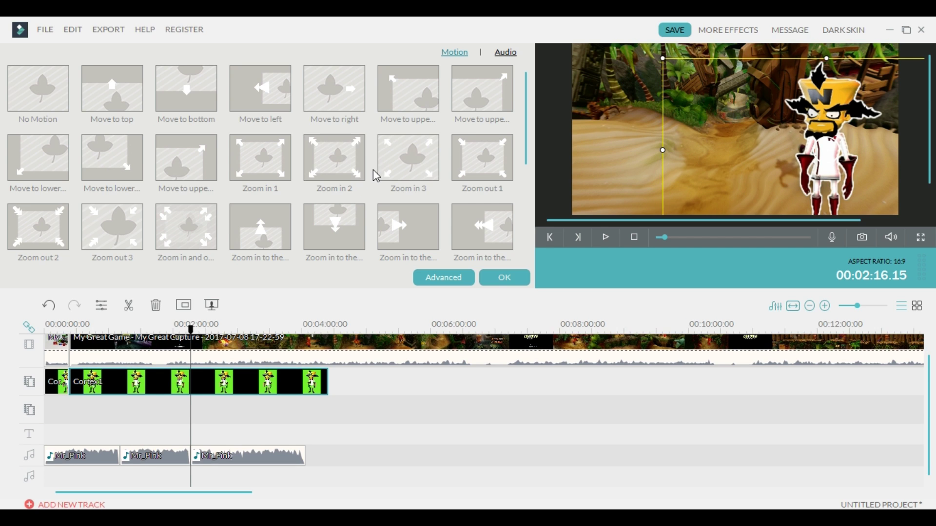
{"action": "scroll", "coordinate": [377, 174], "scroll_direction": "up", "scroll_amount": 1}
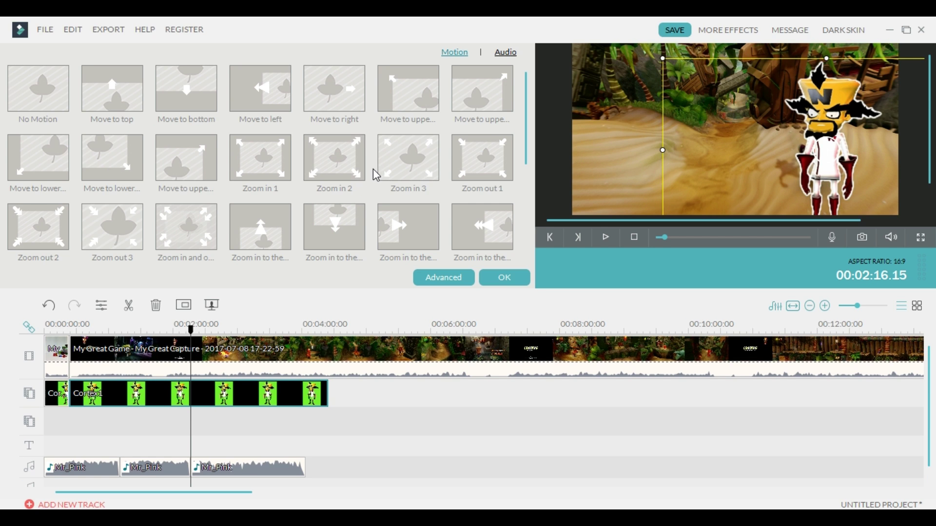
{"action": "left_click", "coordinate": [507, 53]}
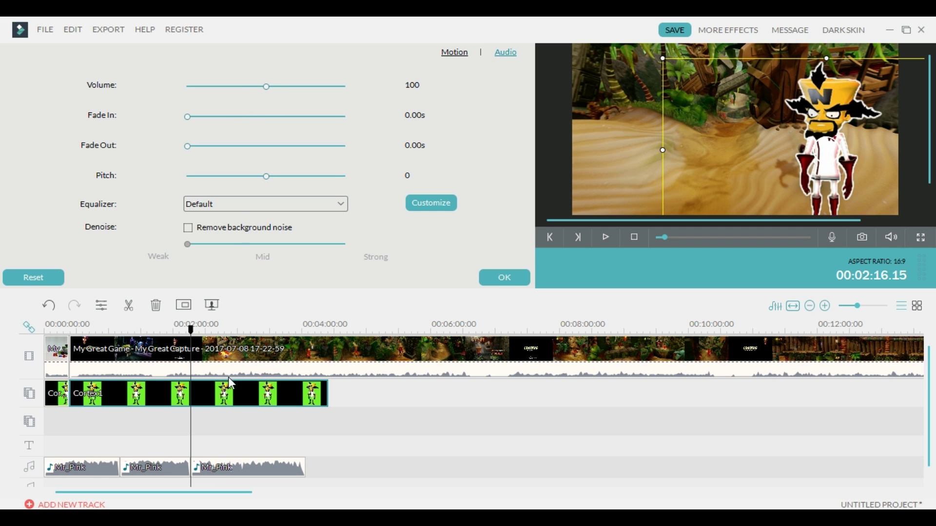
{"action": "left_click_drag", "start_coordinate": [279, 89], "coordinate": [430, 77]}
- Try the Low Bass and Soft equalizer presets on the second Cortex1 segment, and return the equalizer to Default
{"action": "left_click", "coordinate": [343, 203]}
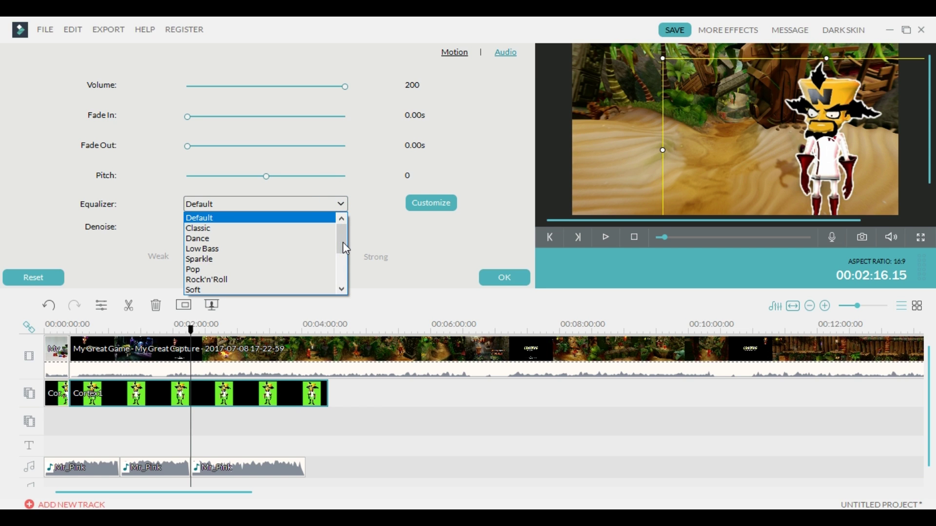
{"action": "mouse_move", "coordinate": [343, 243]}
{"action": "left_mouse_down"}
{"action": "mouse_move", "coordinate": [340, 280]}
{"action": "mouse_move", "coordinate": [342, 242]}
{"action": "left_mouse_up"}
{"action": "left_click", "coordinate": [265, 248]}
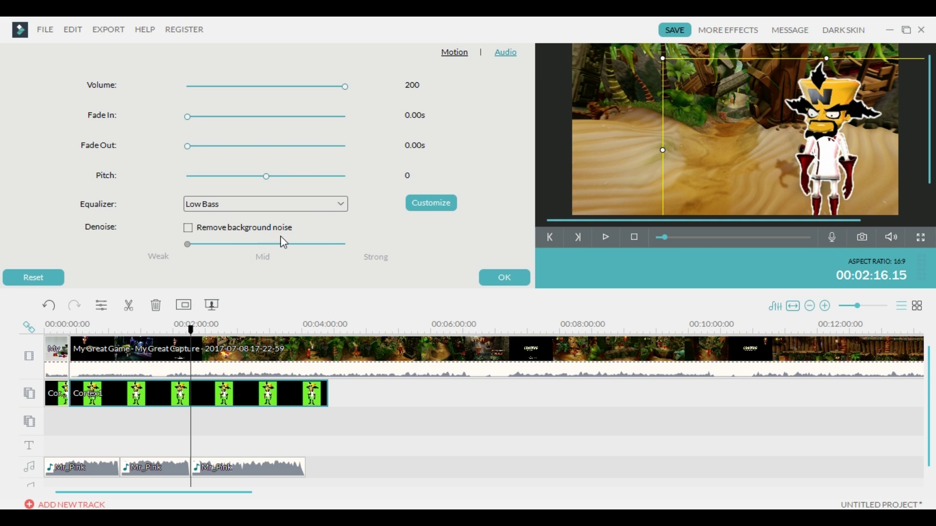
{"action": "left_click", "coordinate": [346, 202]}
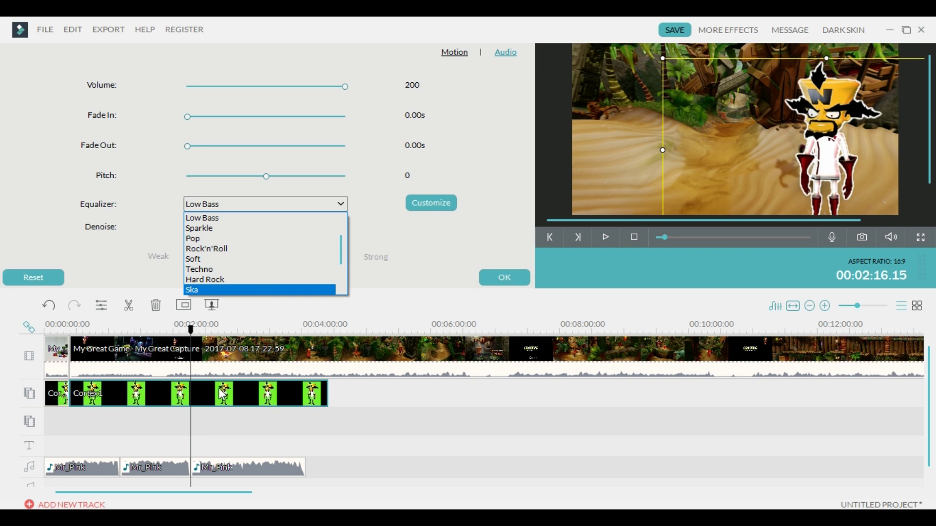
{"action": "left_click", "coordinate": [251, 258]}
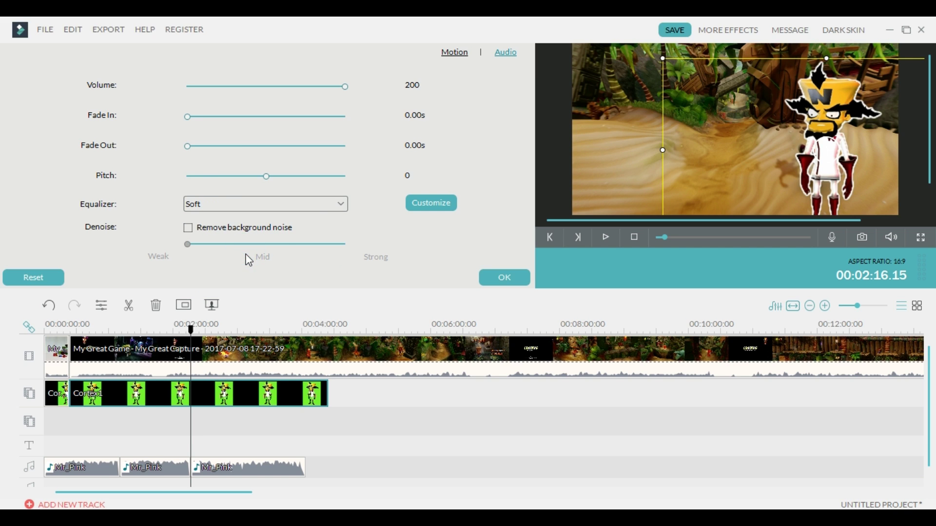
{"action": "left_click", "coordinate": [331, 203]}
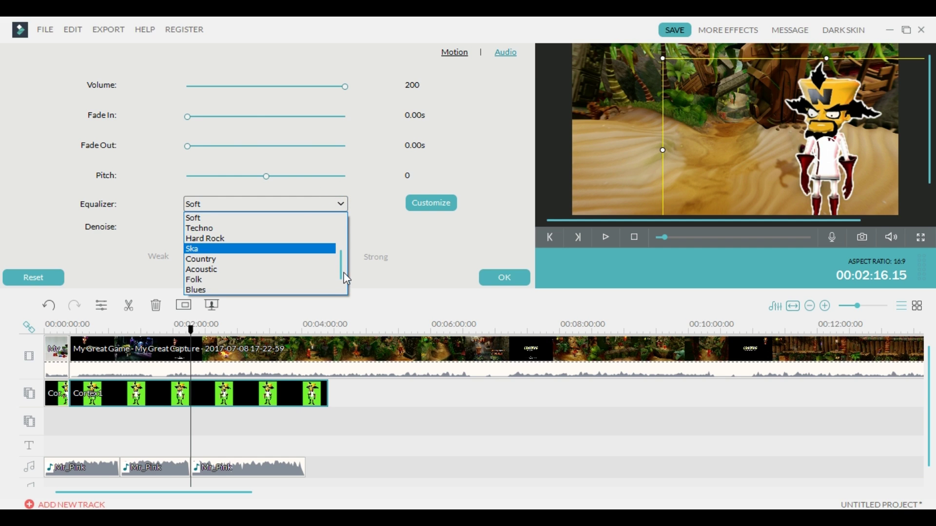
{"action": "left_click_drag", "start_coordinate": [344, 275], "coordinate": [343, 233]}
{"action": "left_click", "coordinate": [246, 214]}
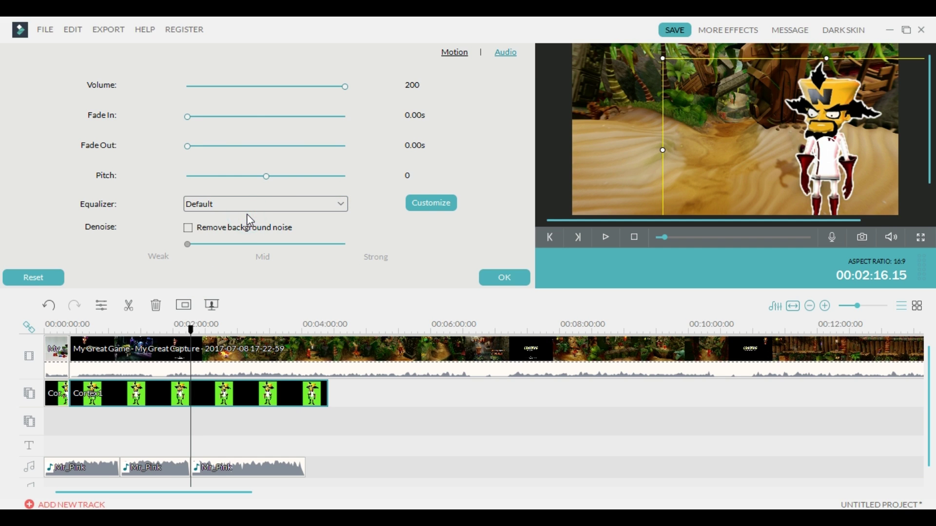
{"action": "left_click", "coordinate": [506, 279]}
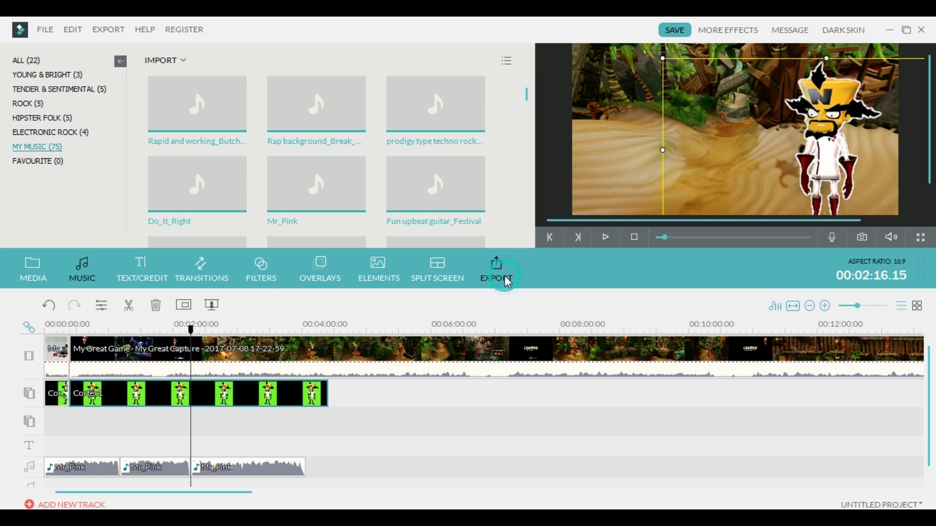
- Examine the video settings of the second gameplay segment and return to the second Cortex1 segment's settings
{"action": "left_click", "coordinate": [218, 356]}
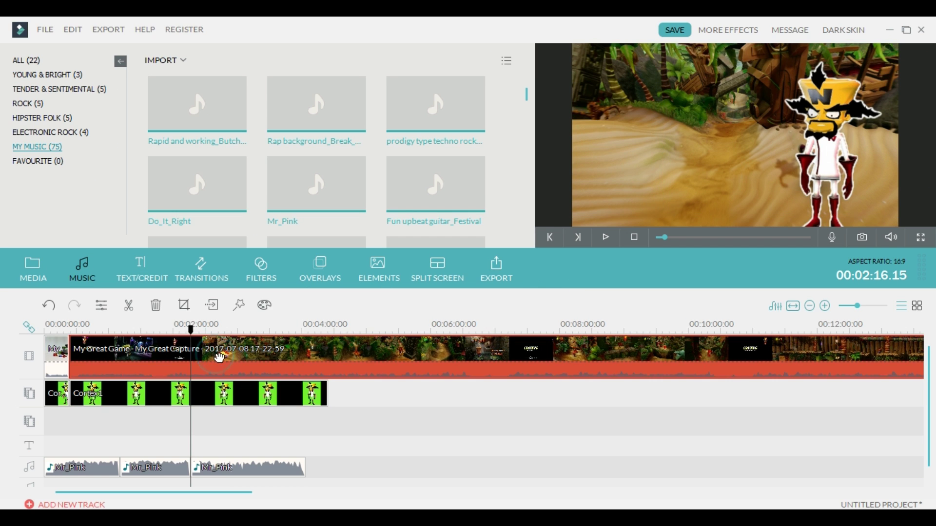
{"action": "left_click", "coordinate": [228, 401]}
{"action": "double_click", "coordinate": [246, 360]}
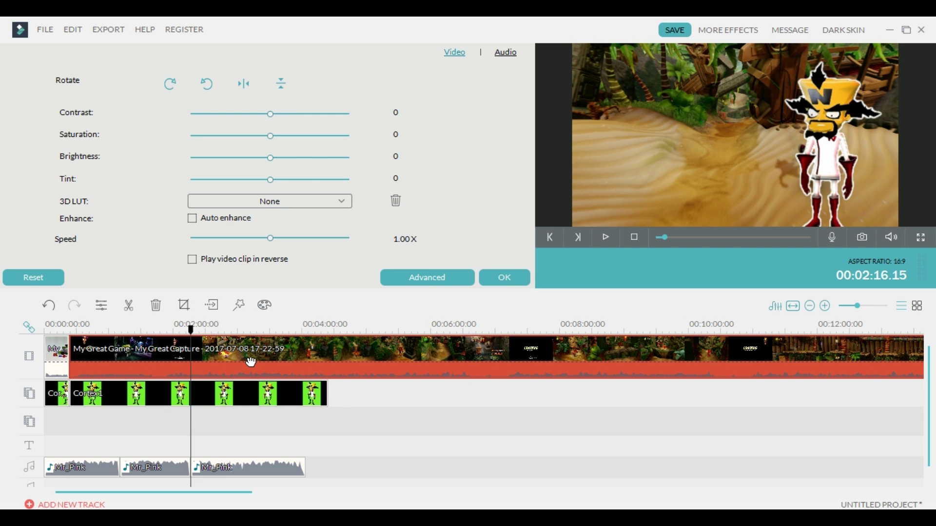
{"action": "left_click", "coordinate": [239, 404]}
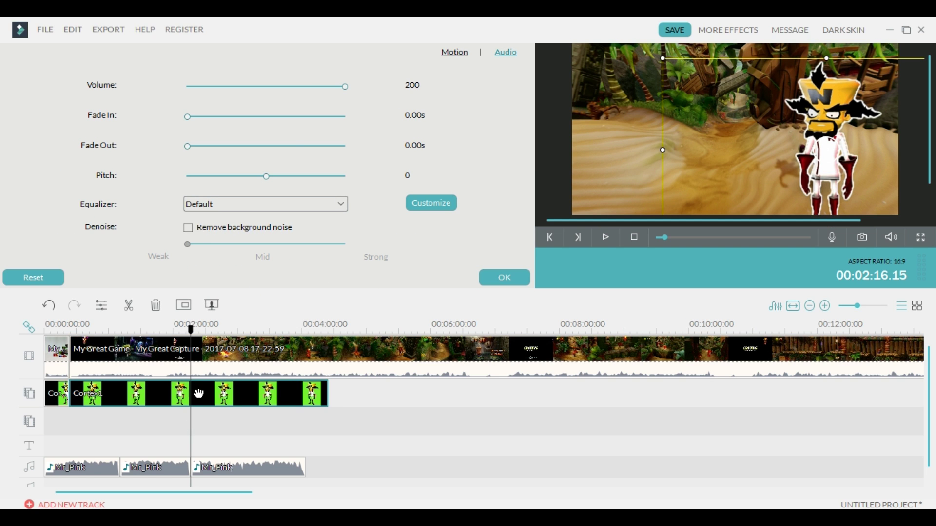
- Try shifting the mask's Left value in the second Cortex1 segment's advanced PIP editing, and cancel the change
{"action": "left_click", "coordinate": [452, 54]}
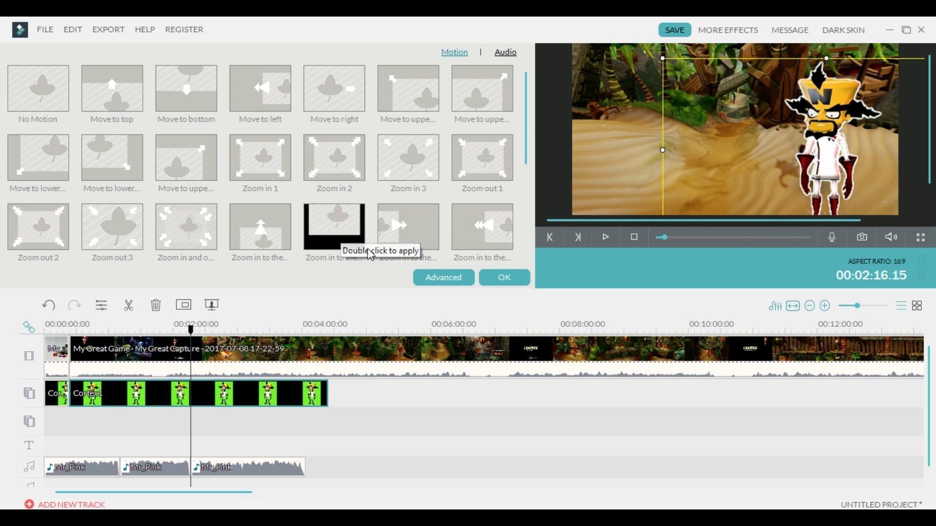
{"action": "left_click", "coordinate": [444, 279]}
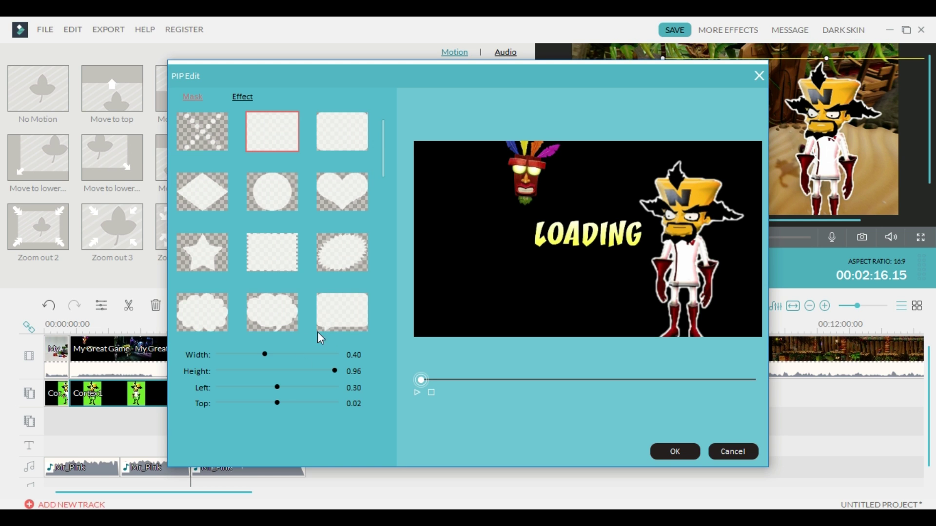
{"action": "mouse_move", "coordinate": [279, 387]}
{"action": "left_mouse_down"}
{"action": "mouse_move", "coordinate": [227, 387]}
{"action": "mouse_move", "coordinate": [265, 388]}
{"action": "left_mouse_up"}
{"action": "left_click", "coordinate": [738, 451]}
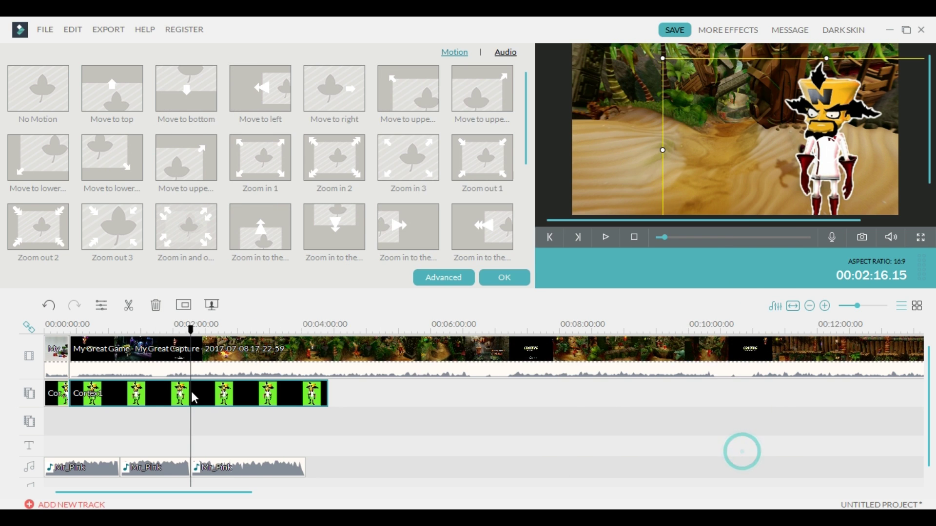
- Open the second gameplay segment's video settings and turn on Auto enhance, comparing the picture with and without it
{"action": "double_click", "coordinate": [212, 367]}
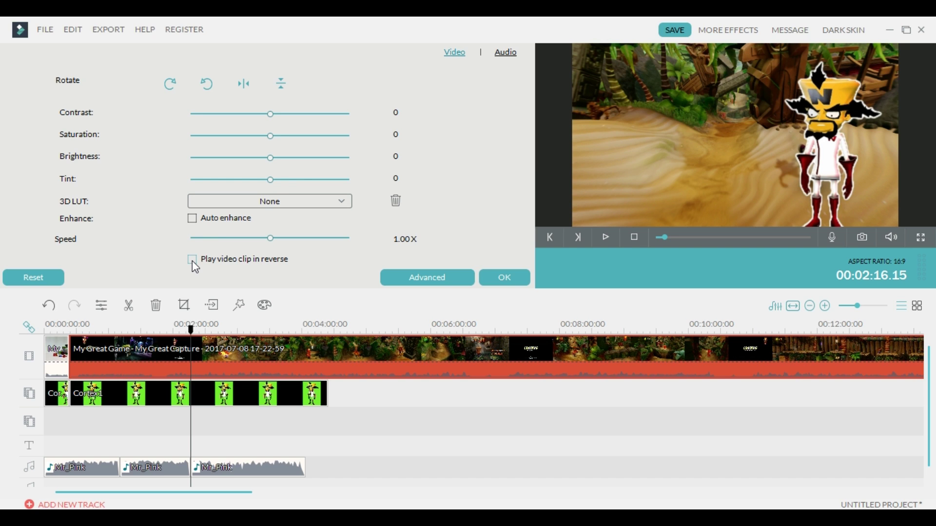
{"action": "left_click", "coordinate": [196, 222]}
{"action": "left_click", "coordinate": [195, 222]}
{"action": "left_click", "coordinate": [192, 220]}
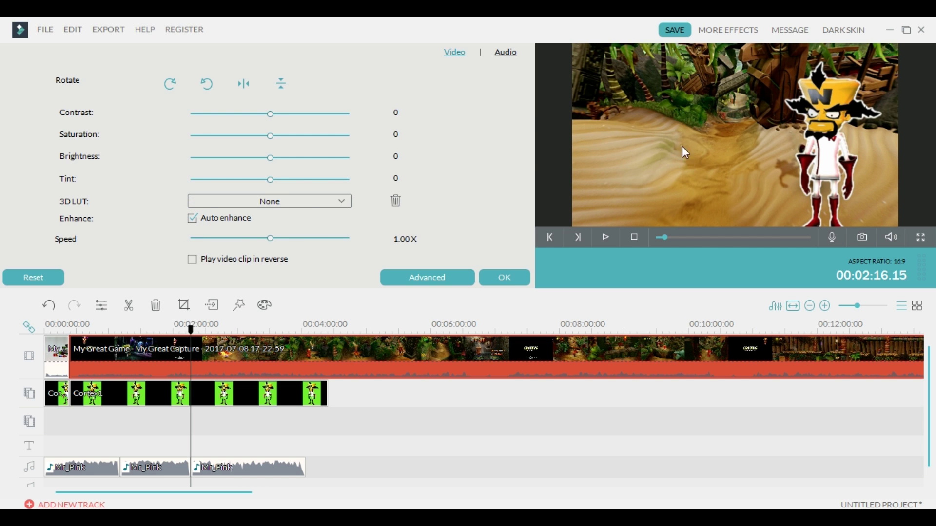
{"action": "left_click", "coordinate": [192, 221]}
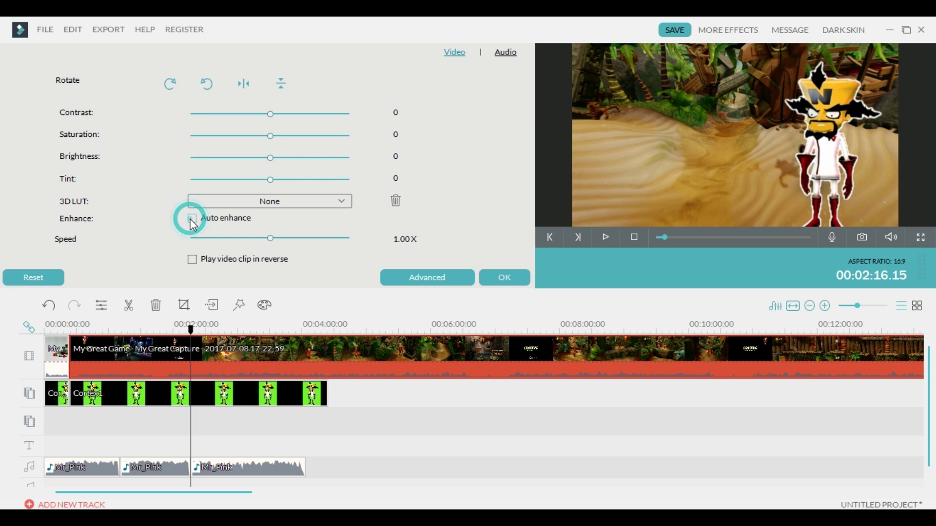
{"action": "left_click", "coordinate": [191, 220]}
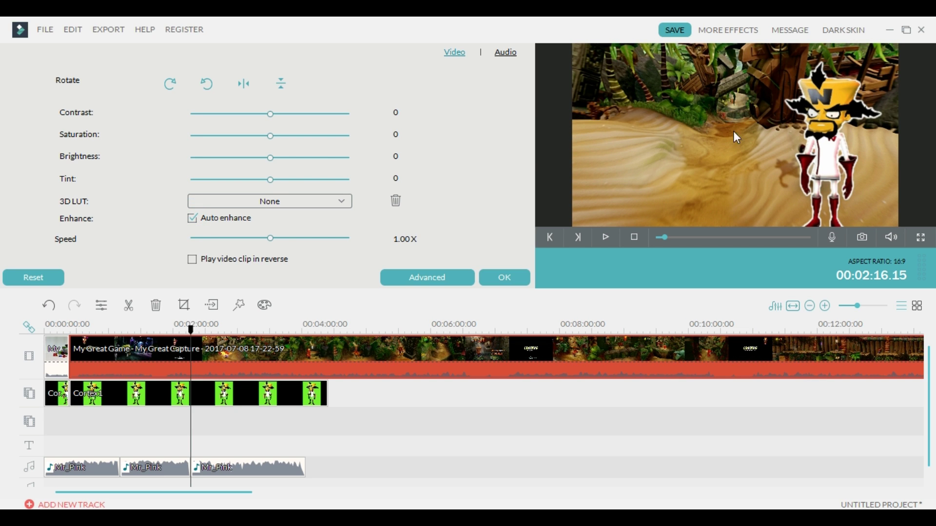
- Set the second gameplay segment's contrast to -53, saturation to -65, brightness to 8 and tint to -29
{"action": "left_click_drag", "start_coordinate": [271, 120], "coordinate": [228, 117]}
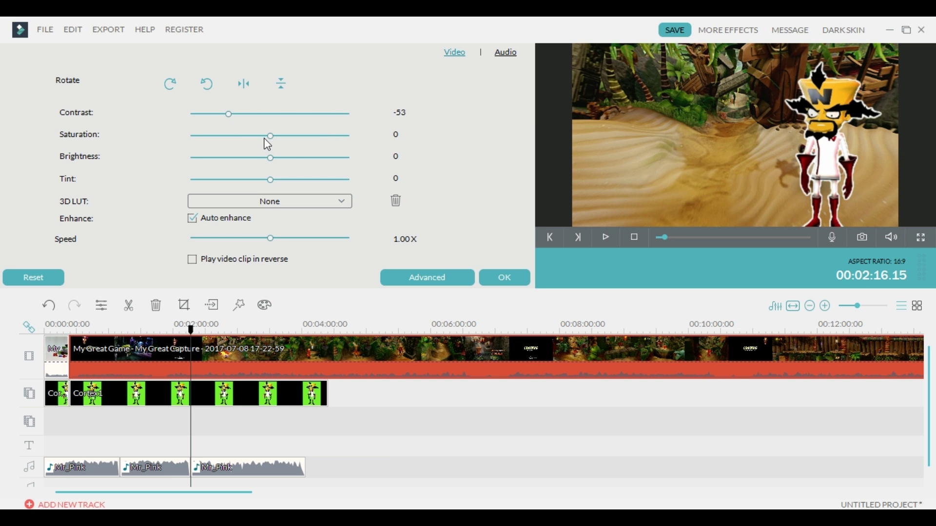
{"action": "left_click_drag", "start_coordinate": [270, 139], "coordinate": [219, 136]}
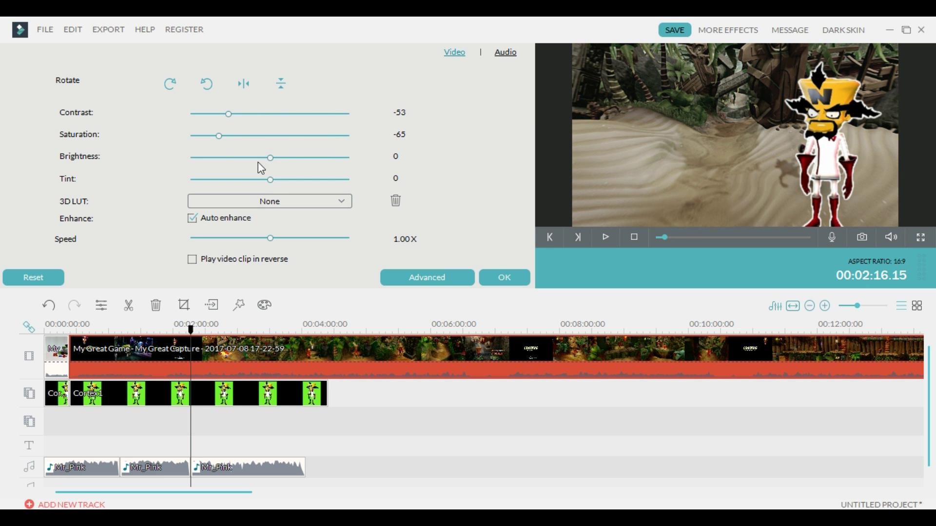
{"action": "mouse_move", "coordinate": [270, 161]}
{"action": "left_mouse_down"}
{"action": "mouse_move", "coordinate": [290, 167]}
{"action": "mouse_move", "coordinate": [278, 174]}
{"action": "left_mouse_up"}
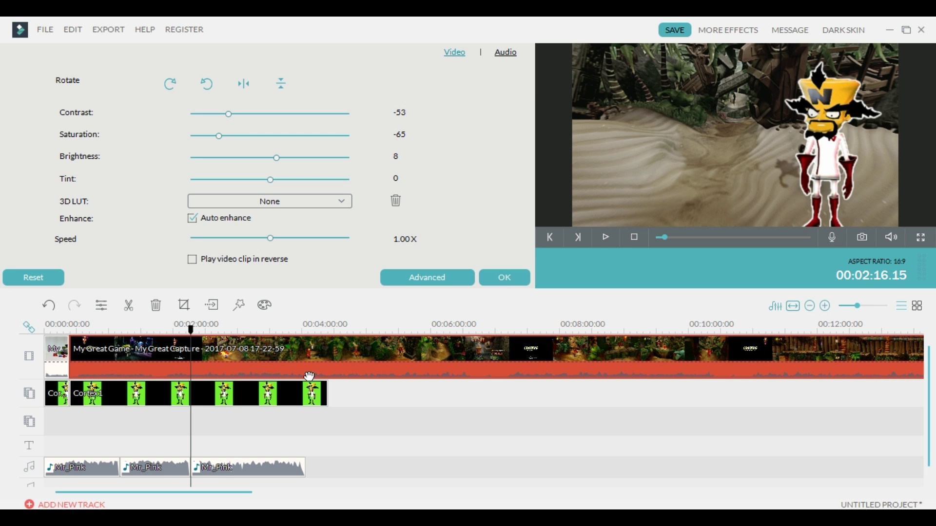
{"action": "left_click", "coordinate": [290, 363]}
{"action": "left_click_drag", "start_coordinate": [271, 179], "coordinate": [247, 182]}
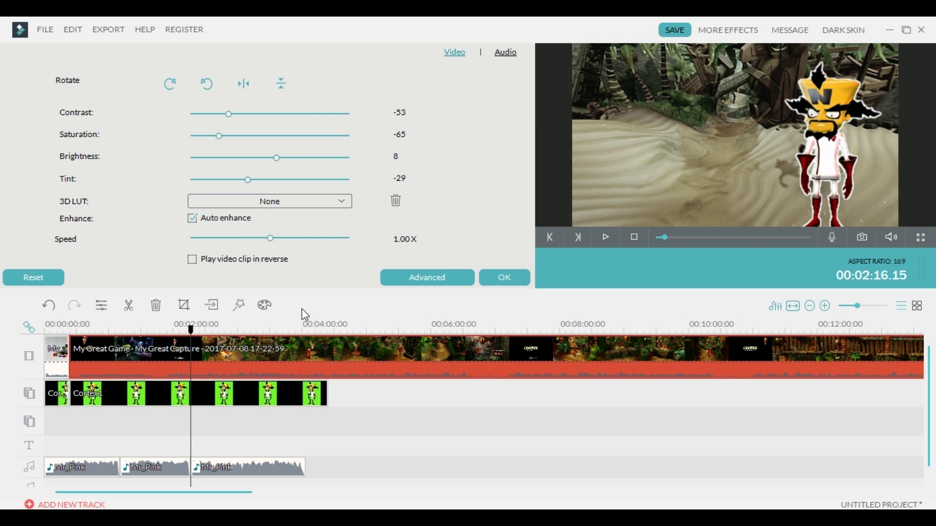
- View the second gameplay segment's Advanced Color Tuning, cancel it without changes, and accept the segment's video settings
{"action": "left_click", "coordinate": [265, 308]}
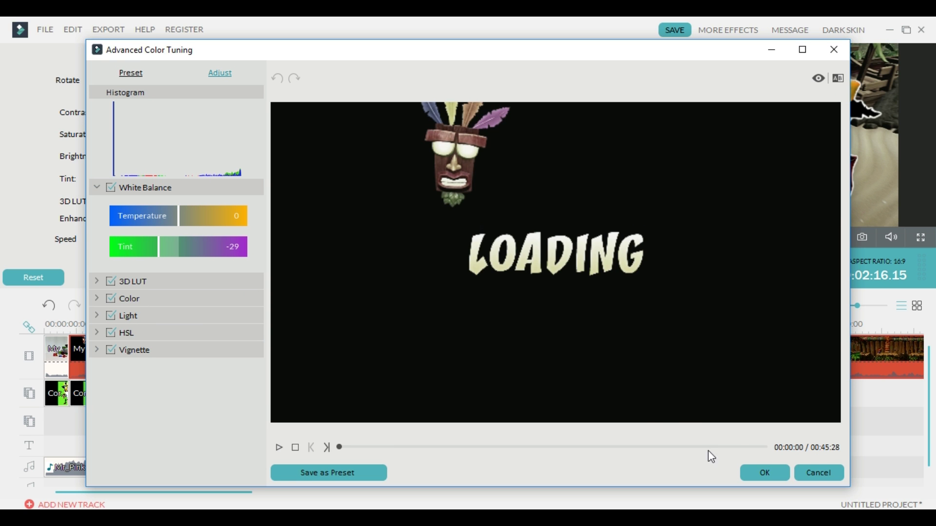
{"action": "left_click", "coordinate": [825, 473]}
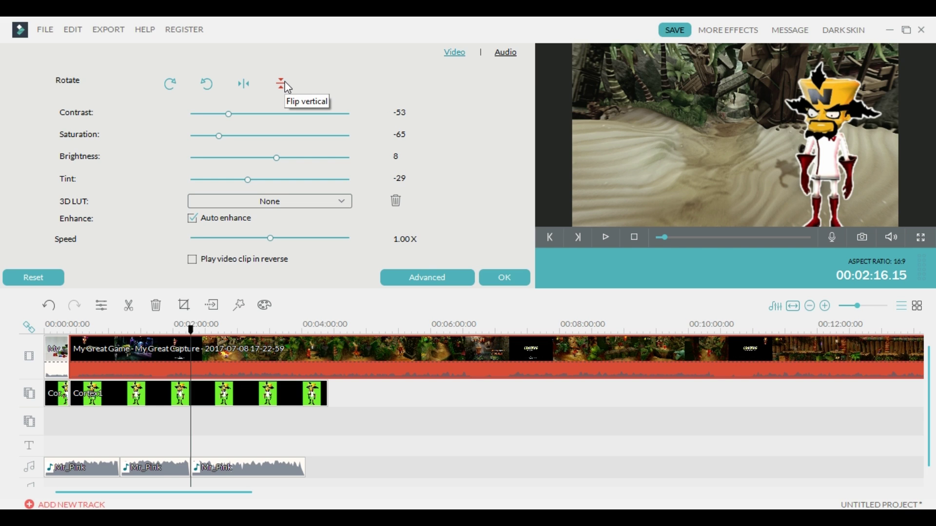
{"action": "left_click", "coordinate": [505, 277]}
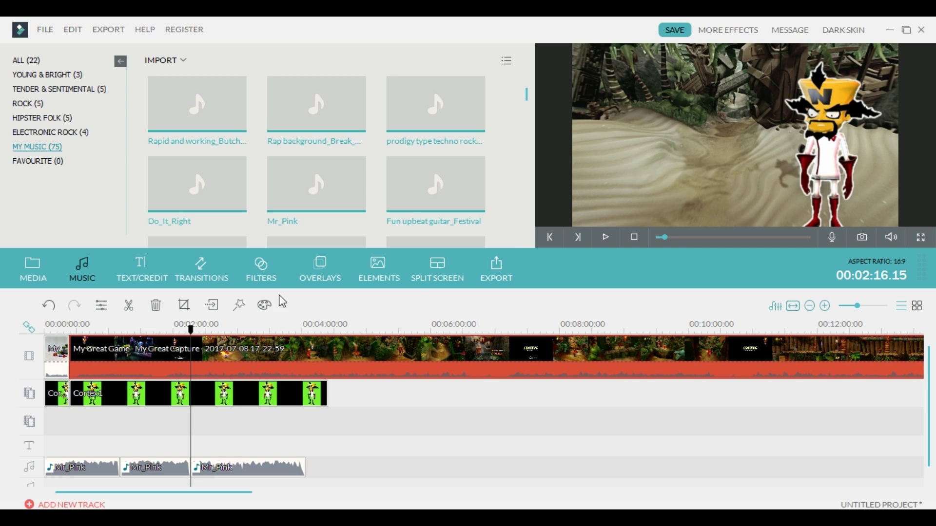
- Crop the second gameplay segment from its lower edge to about 1920 × 974 with the manual constraint, and apply the crop
{"action": "left_click", "coordinate": [184, 306]}
{"action": "mouse_move", "coordinate": [155, 314]}
{"action": "left_mouse_down"}
{"action": "mouse_move", "coordinate": [282, 246]}
{"action": "mouse_move", "coordinate": [156, 315]}
{"action": "left_mouse_up"}
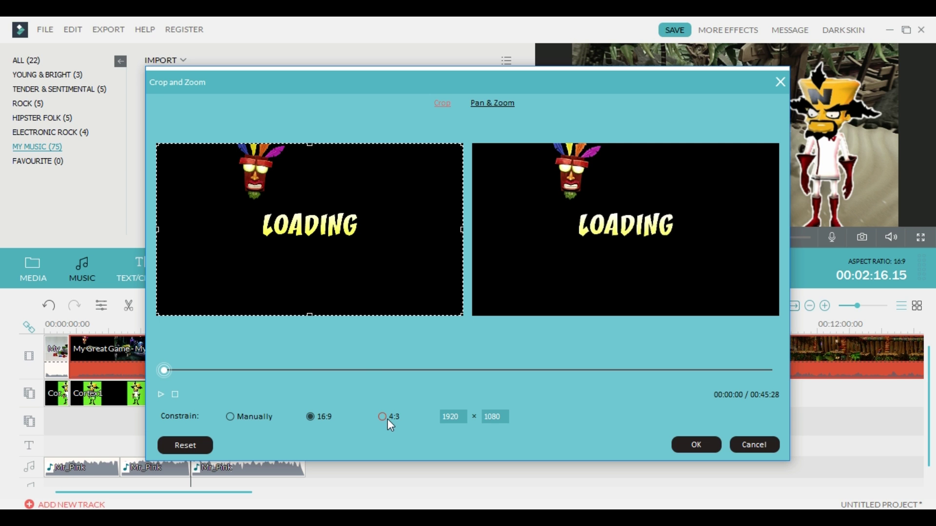
{"action": "mouse_move", "coordinate": [157, 227]}
{"action": "left_mouse_down"}
{"action": "mouse_move", "coordinate": [241, 227]}
{"action": "mouse_move", "coordinate": [157, 227]}
{"action": "left_mouse_up"}
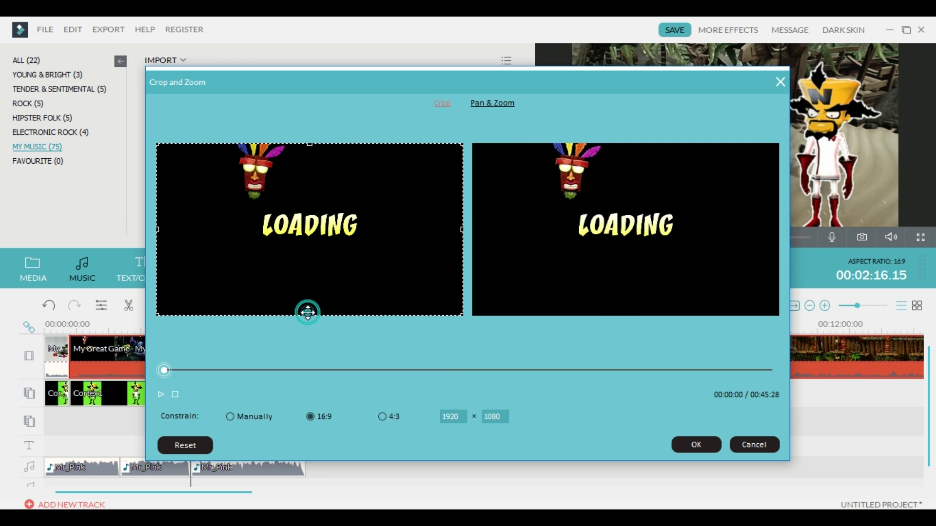
{"action": "left_click_drag", "start_coordinate": [311, 317], "coordinate": [329, 356]}
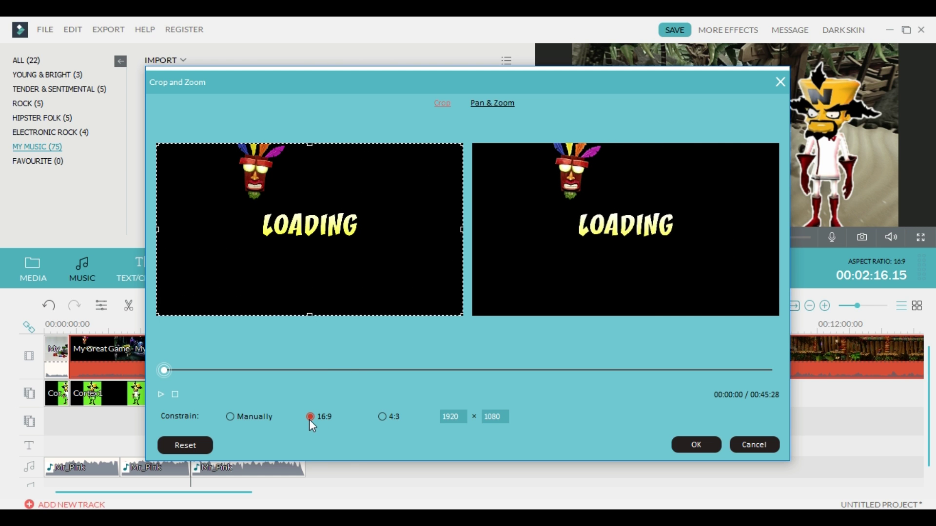
{"action": "left_click", "coordinate": [230, 417]}
{"action": "mouse_move", "coordinate": [156, 229]}
{"action": "left_mouse_down"}
{"action": "mouse_move", "coordinate": [313, 227]}
{"action": "mouse_move", "coordinate": [157, 230]}
{"action": "left_mouse_up"}
{"action": "left_click_drag", "start_coordinate": [312, 318], "coordinate": [325, 333]}
{"action": "left_click_drag", "start_coordinate": [165, 369], "coordinate": [432, 367]}
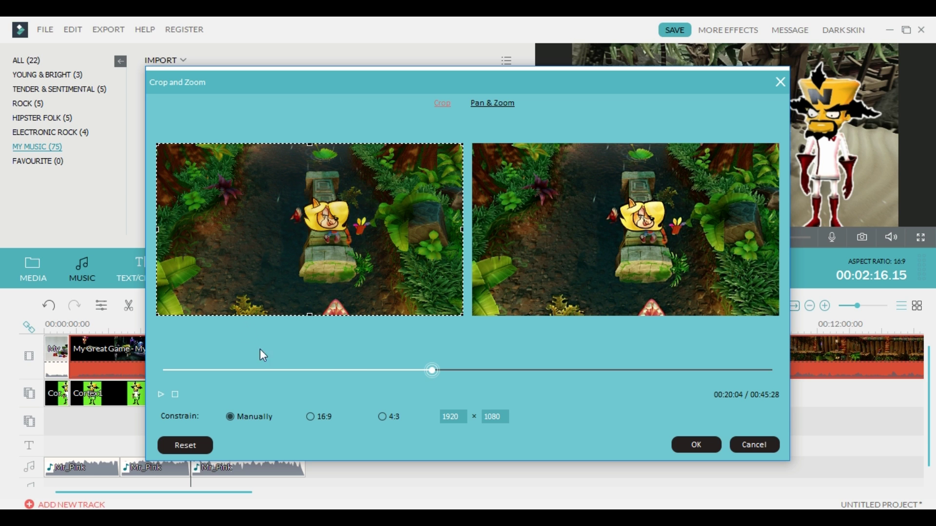
{"action": "left_click_drag", "start_coordinate": [311, 316], "coordinate": [311, 298]}
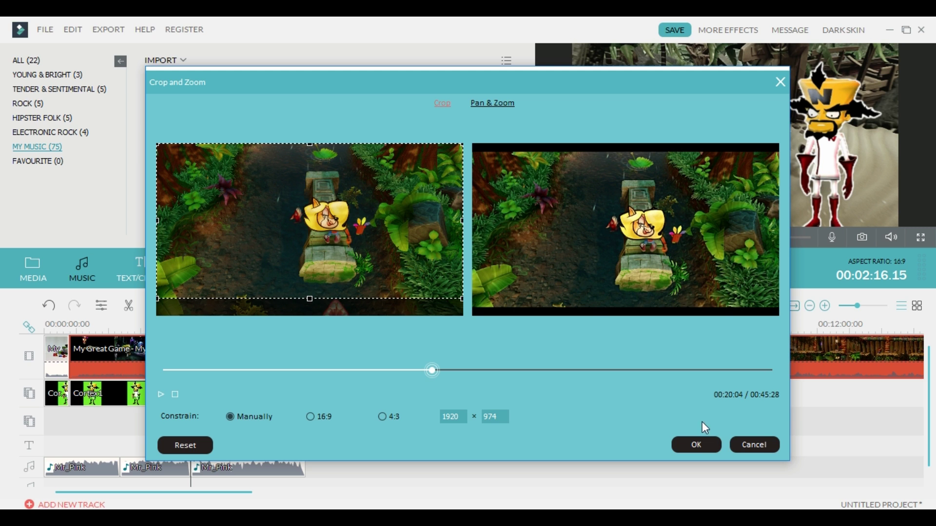
{"action": "left_click", "coordinate": [696, 444]}
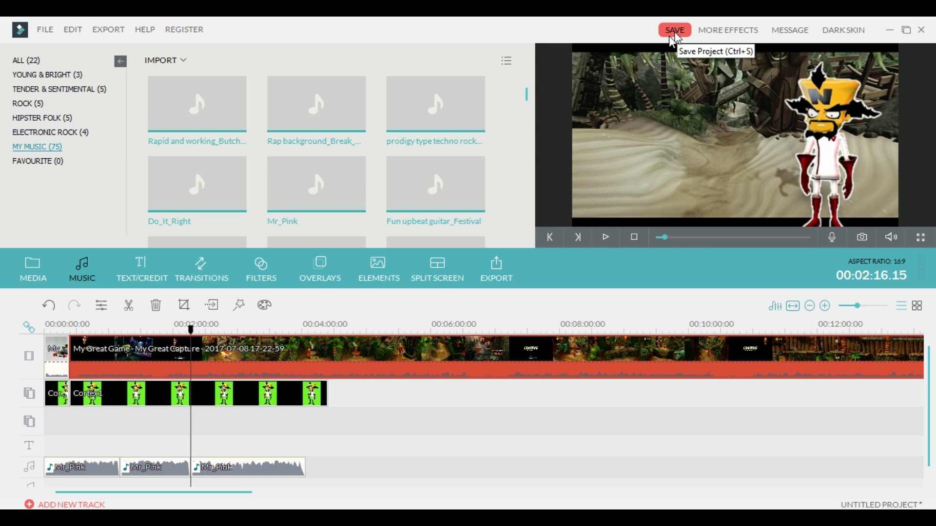
{"action": "mouse_move", "coordinate": [418, 186]}
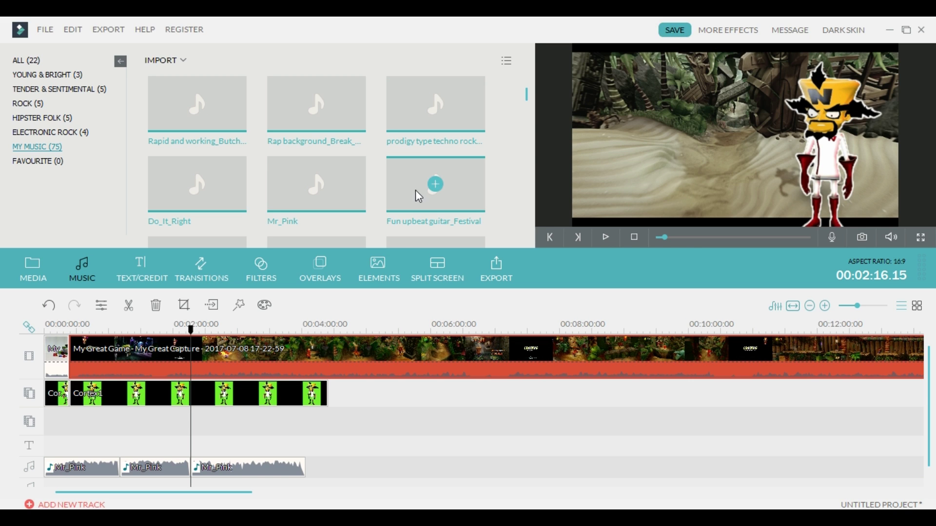